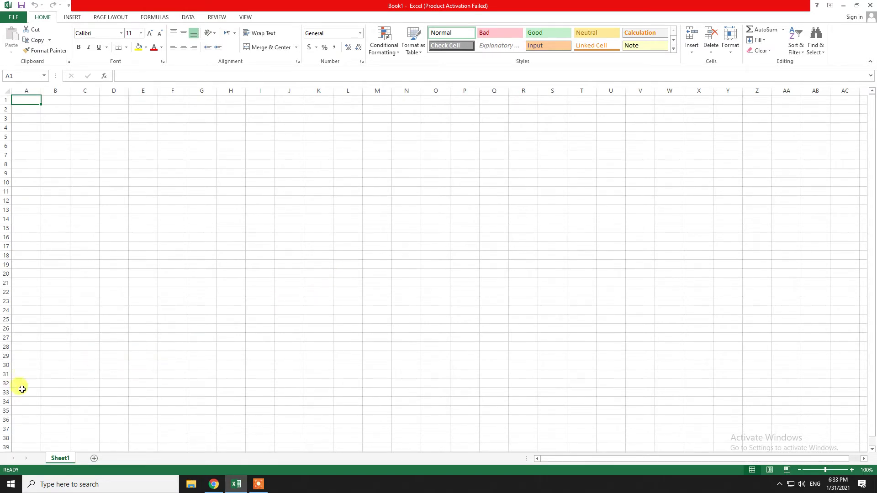
# Step: Browse the programs included in the Microsoft Office 2013 group, from Access 2013 through Word 2013
pyautogui.click(11, 484)
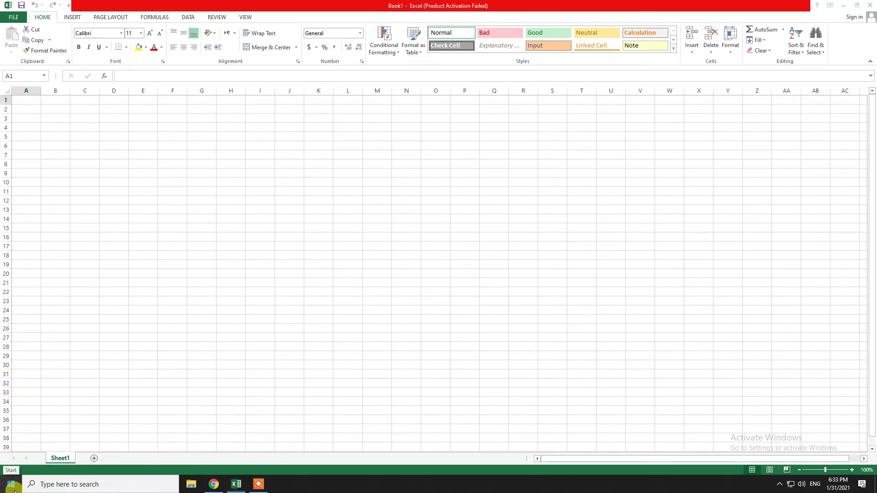
pyautogui.moveTo(144, 247); pyautogui.dragTo(141, 337)
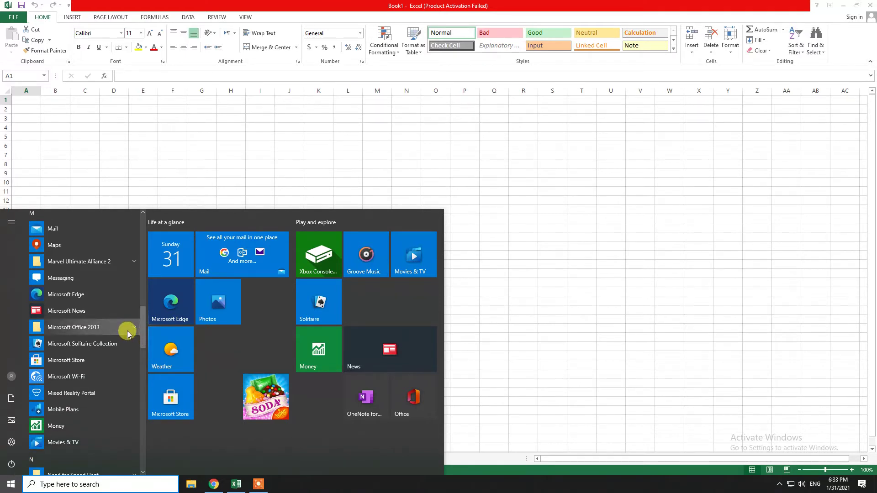
pyautogui.click(127, 332)
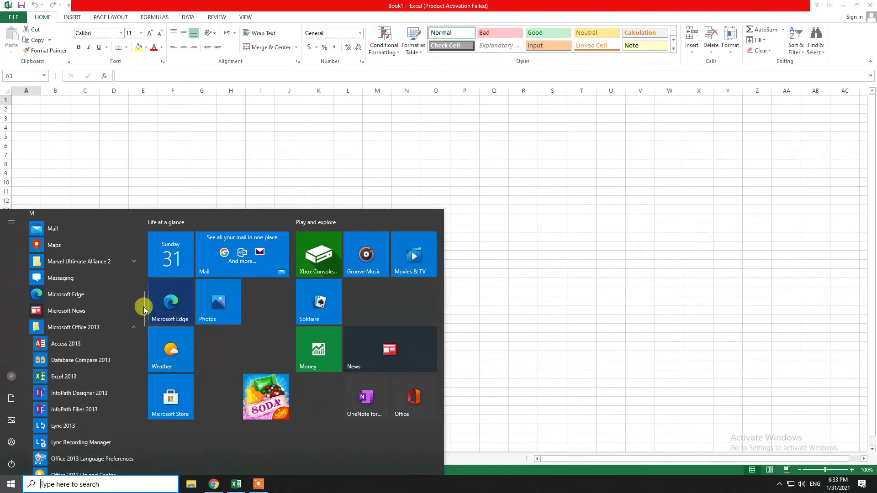
pyautogui.moveTo(144, 307); pyautogui.dragTo(144, 316)
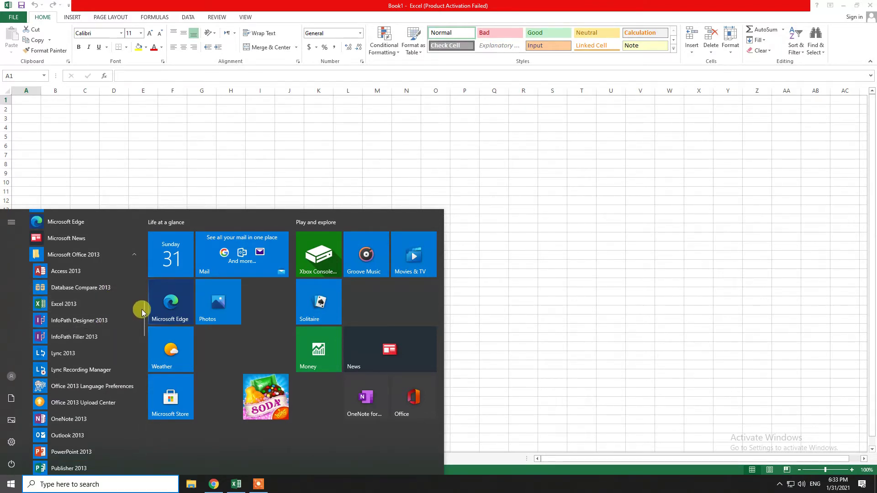
pyautogui.moveTo(143, 311); pyautogui.dragTo(143, 320)
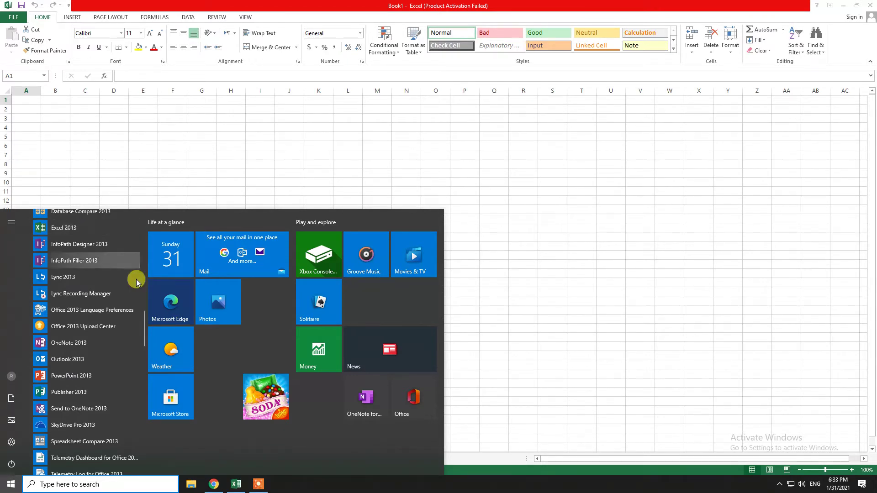
pyautogui.moveTo(141, 325); pyautogui.dragTo(144, 321)
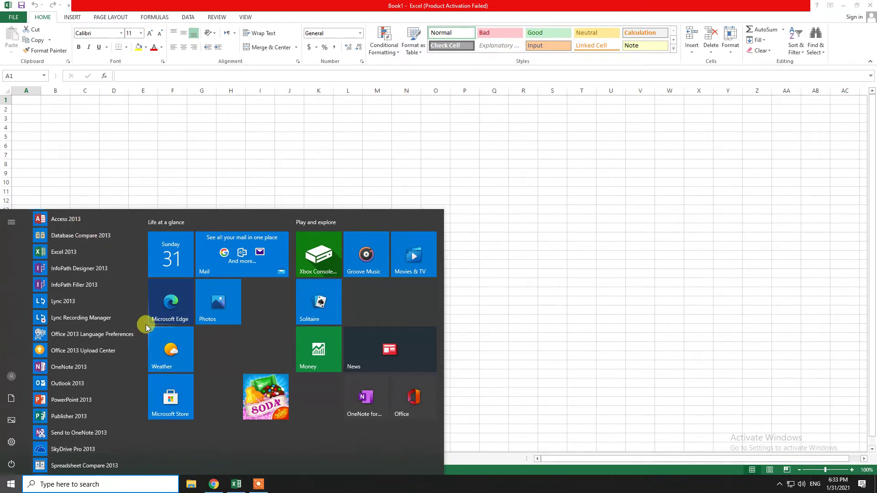
pyautogui.moveTo(144, 322); pyautogui.dragTo(143, 338)
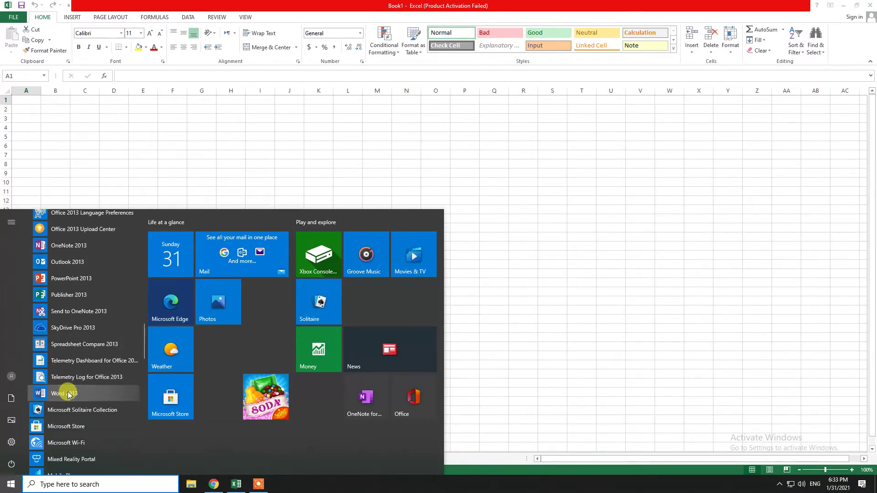
pyautogui.click(20, 100)
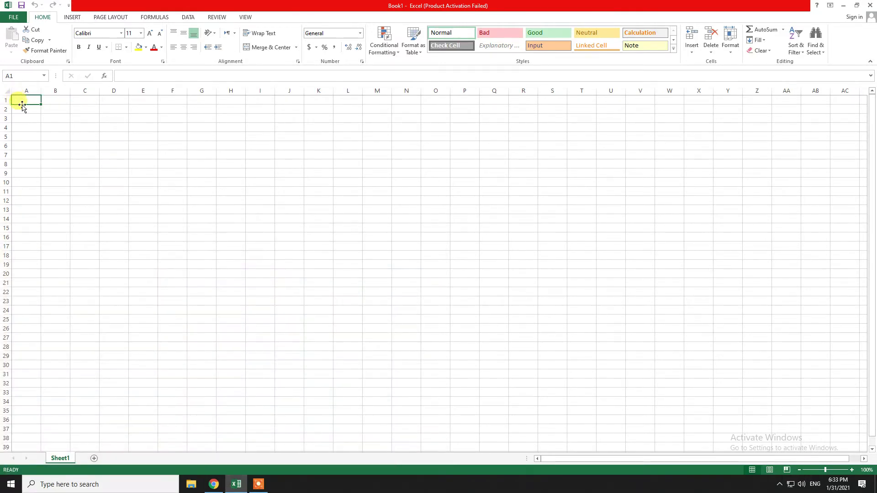
pyautogui.click(75, 18)
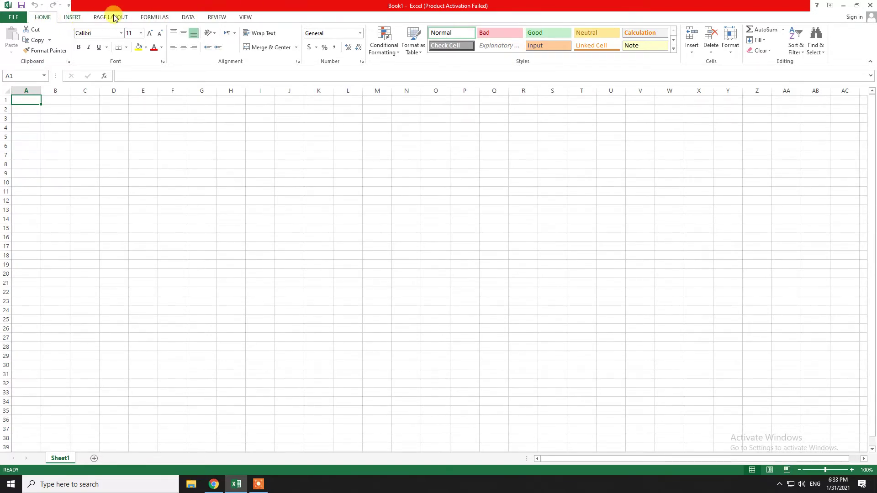
pyautogui.click(112, 16)
pyautogui.click(163, 17)
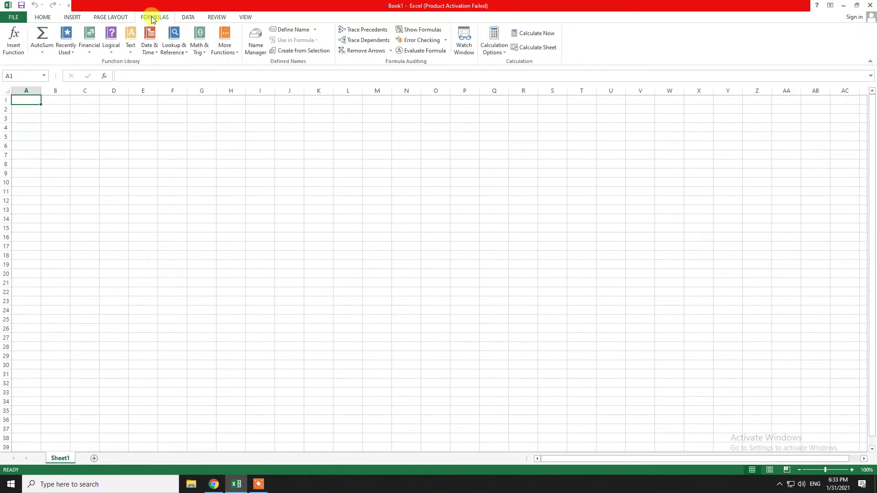
pyautogui.click(48, 17)
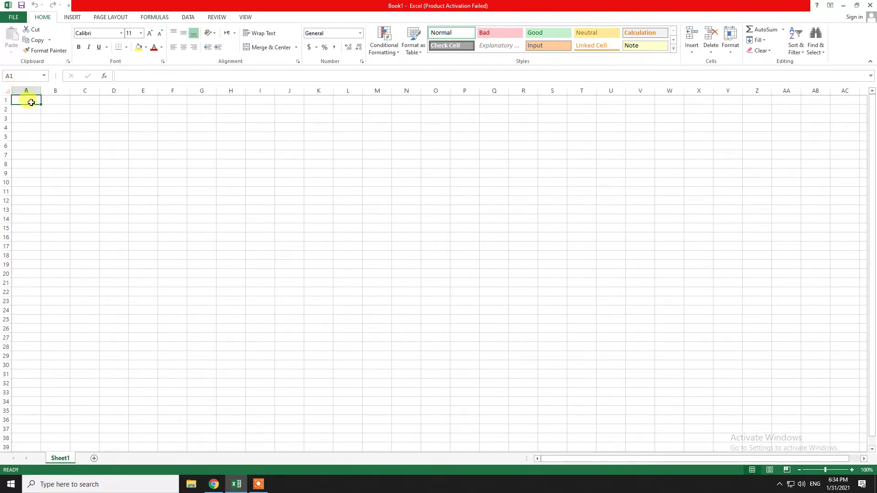
# Step: Examine row 1, columns A, B and C, and cells A1 and A5 along with their cell reference and content fields
pyautogui.click(7, 100)
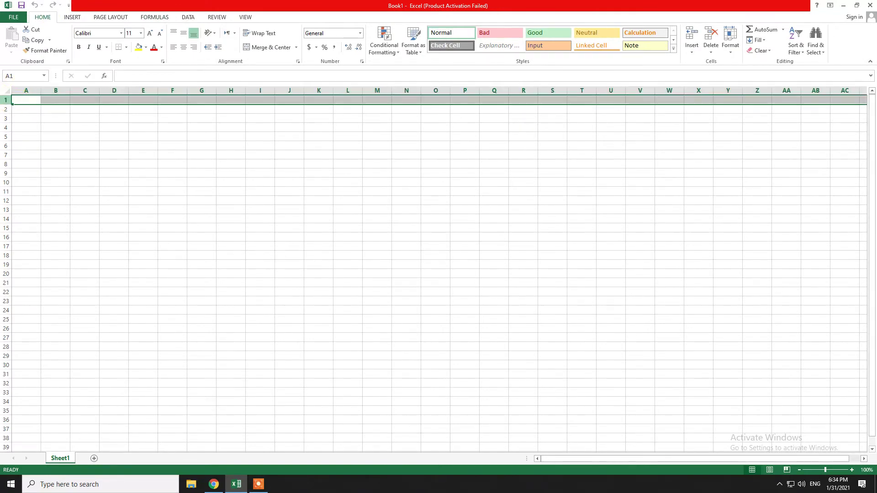
pyautogui.click(19, 87)
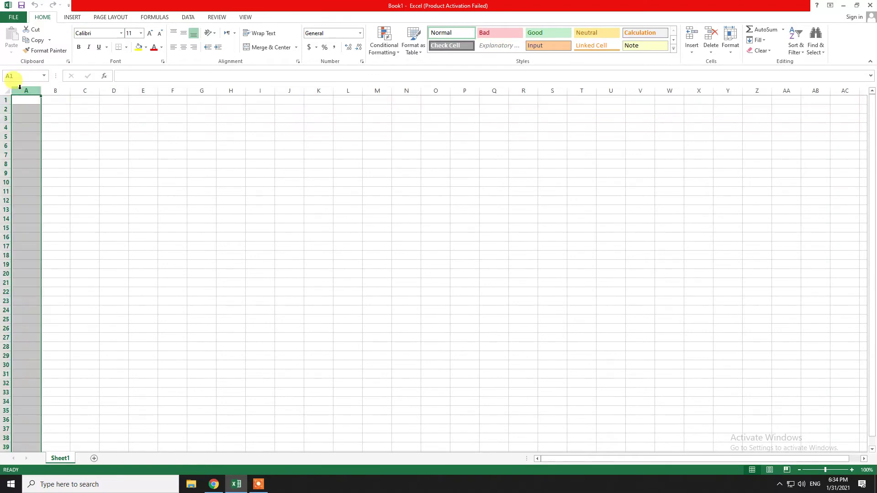
pyautogui.click(63, 90)
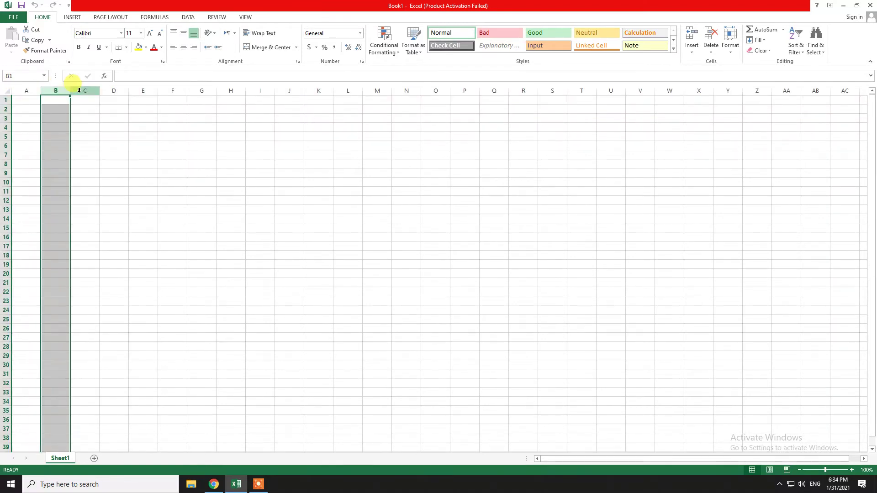
pyautogui.click(80, 90)
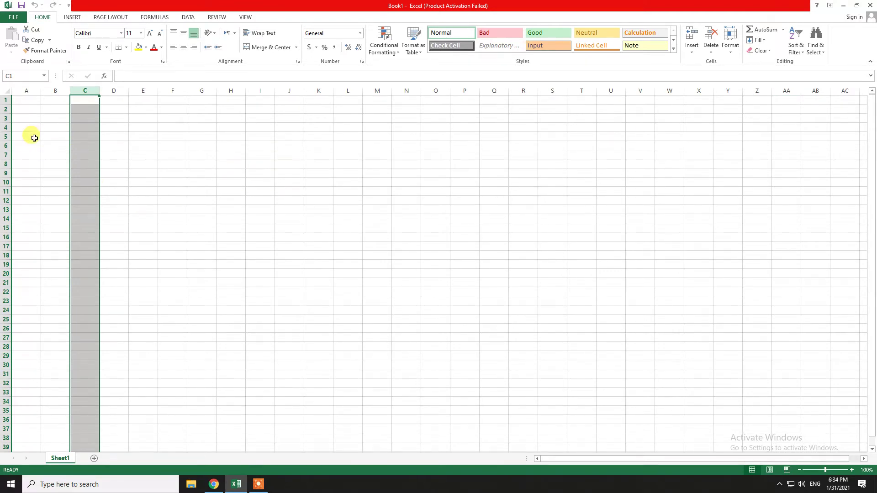
pyautogui.click(23, 102)
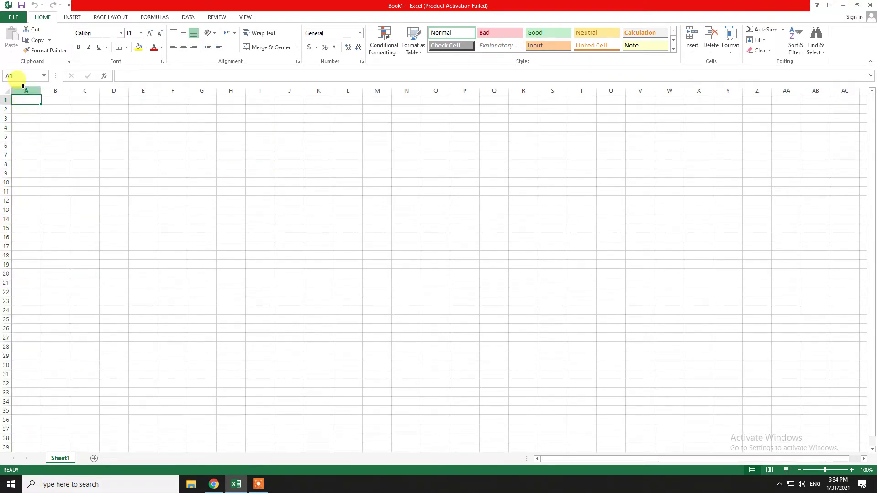
pyautogui.click(23, 137)
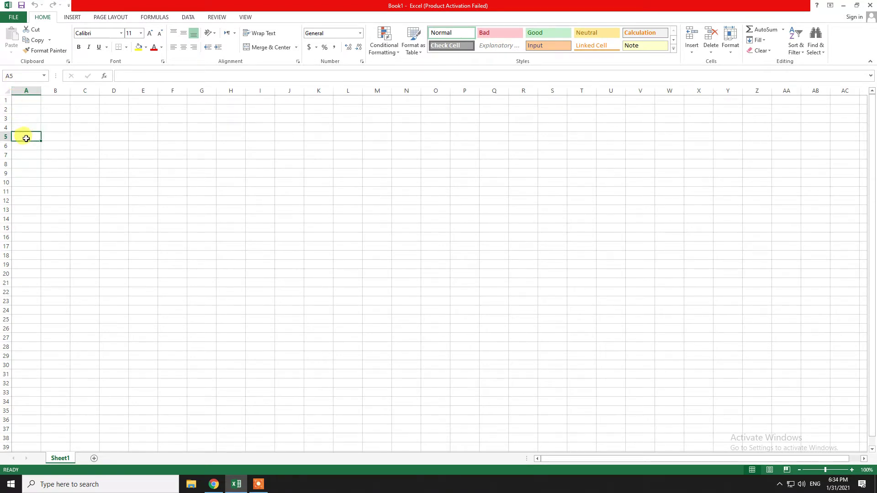
pyautogui.click(23, 76)
pyautogui.click(137, 75)
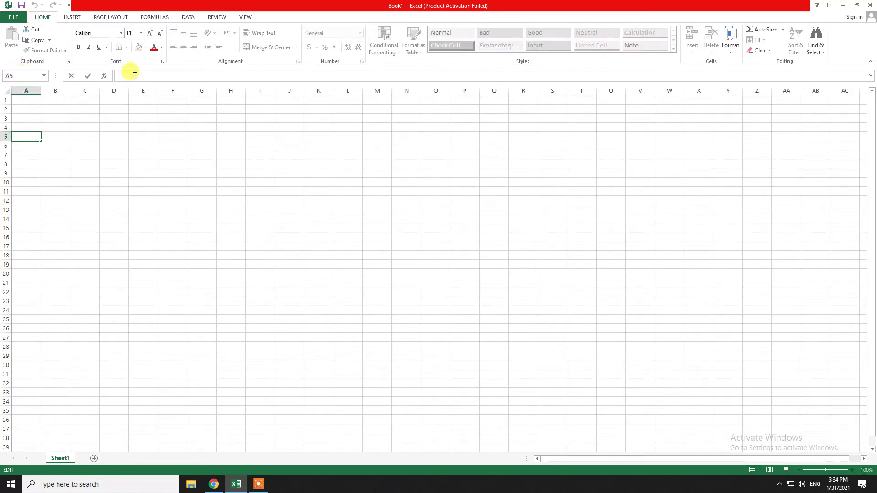
# Step: Enter 1 in cell A1 and copy it down through cell A10
pyautogui.click(36, 103)
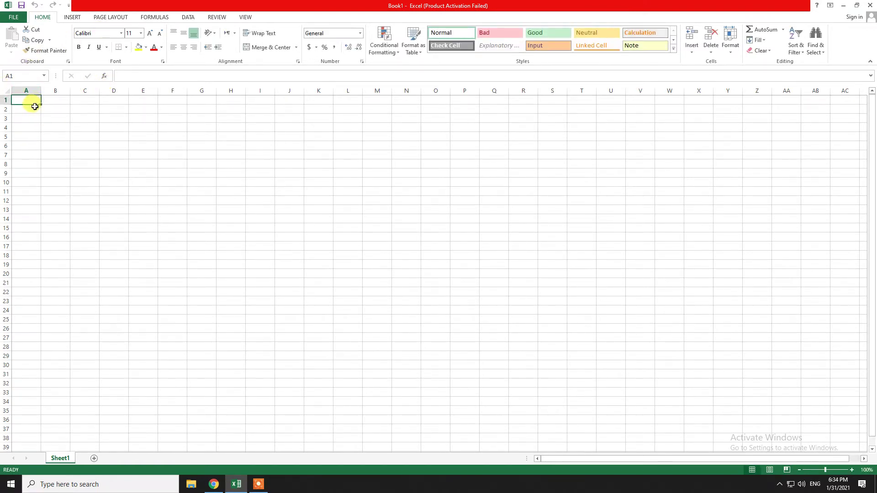
pyautogui.write('1')
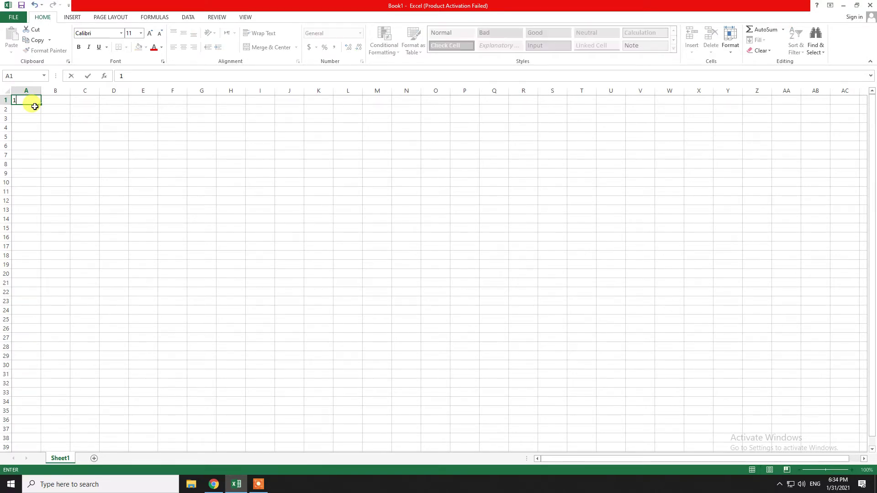
pyautogui.click(36, 102)
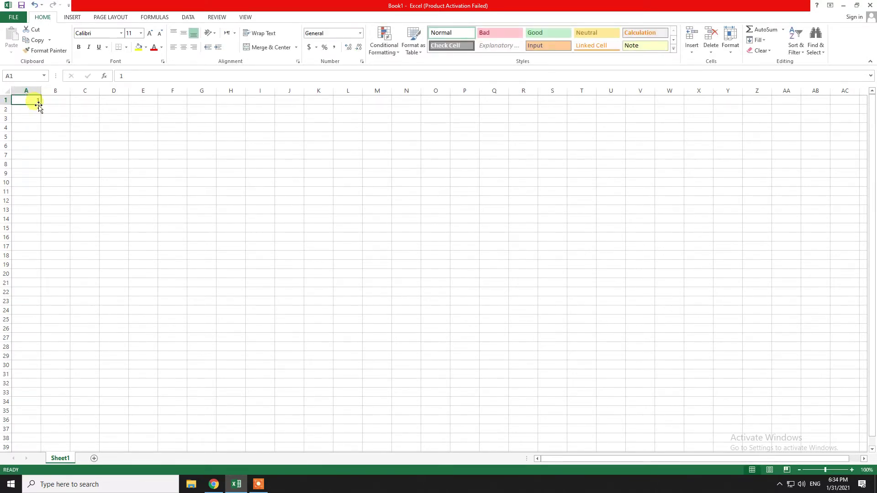
pyautogui.moveTo(41, 104); pyautogui.dragTo(50, 180)
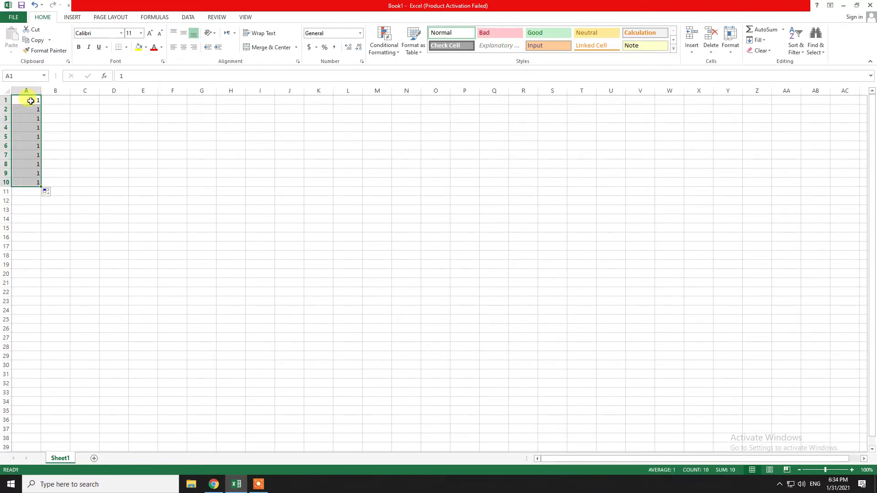
# Step: Compare the Copy Cells fill option for A1:A10 and switch the fill to Fill Series
pyautogui.click(53, 193)
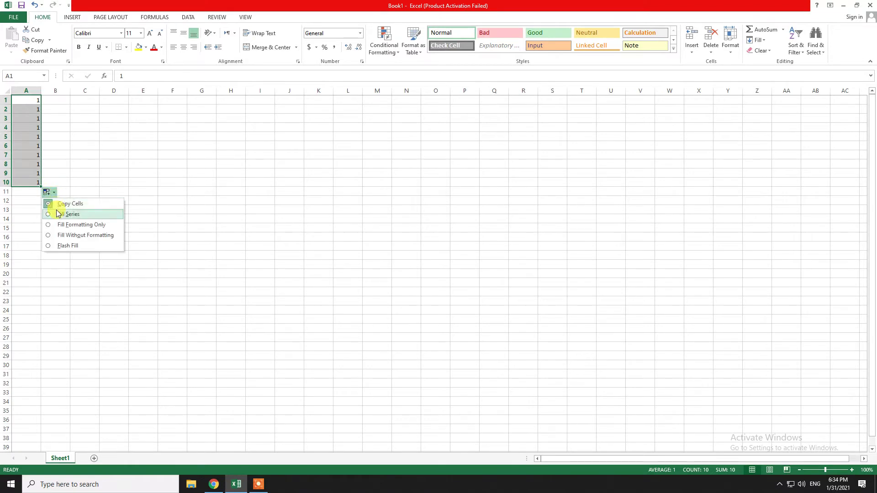
pyautogui.click(59, 206)
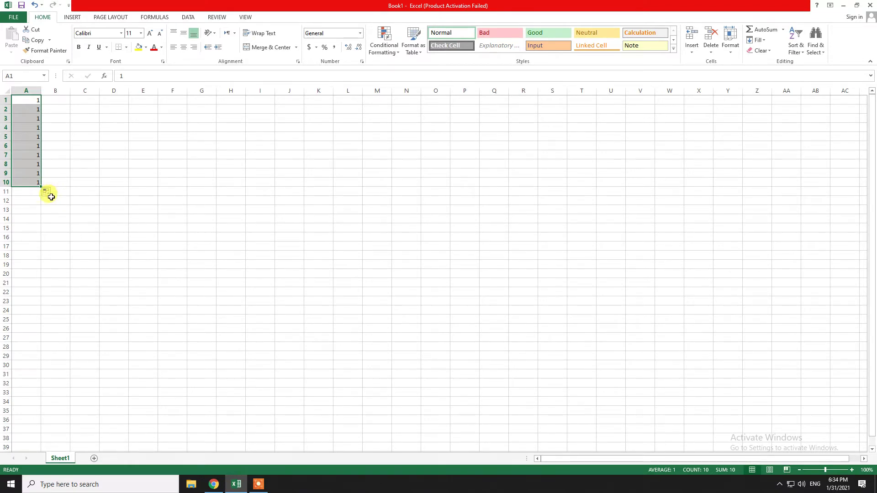
pyautogui.click(54, 193)
pyautogui.click(65, 214)
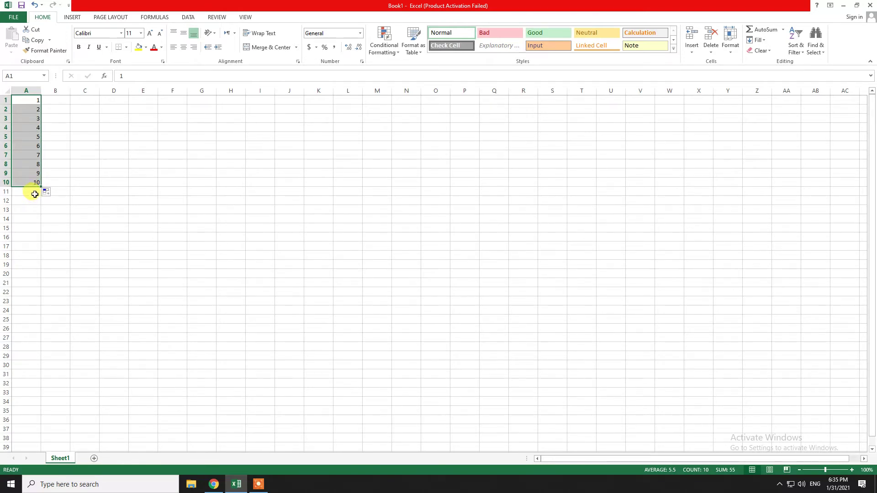
# Step: Insert an AutoSum total of A1:A10 in cell A11
pyautogui.click(34, 194)
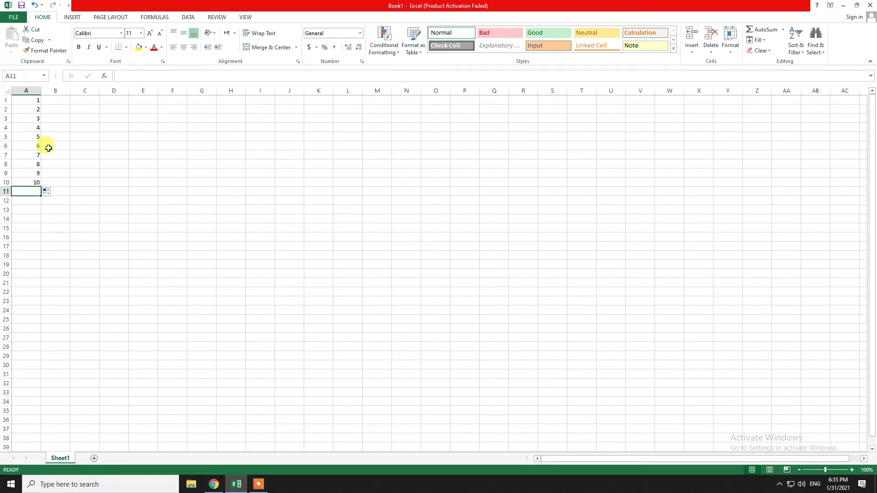
pyautogui.click(150, 17)
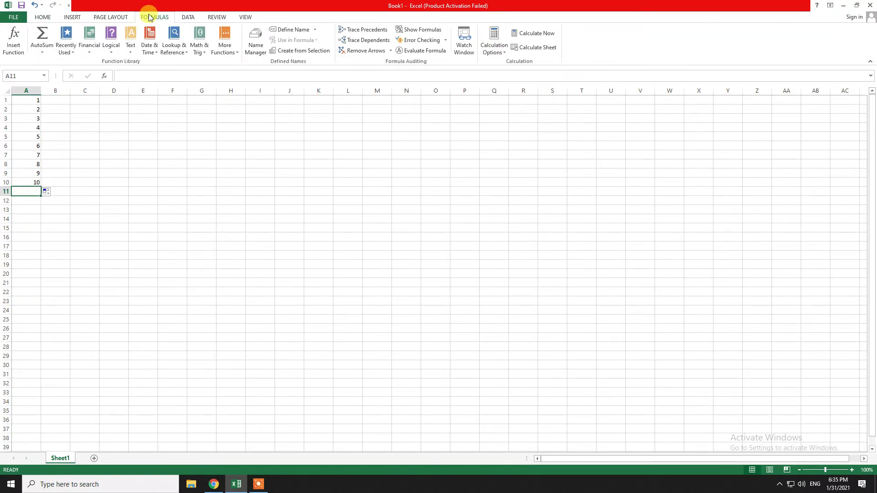
pyautogui.click(42, 52)
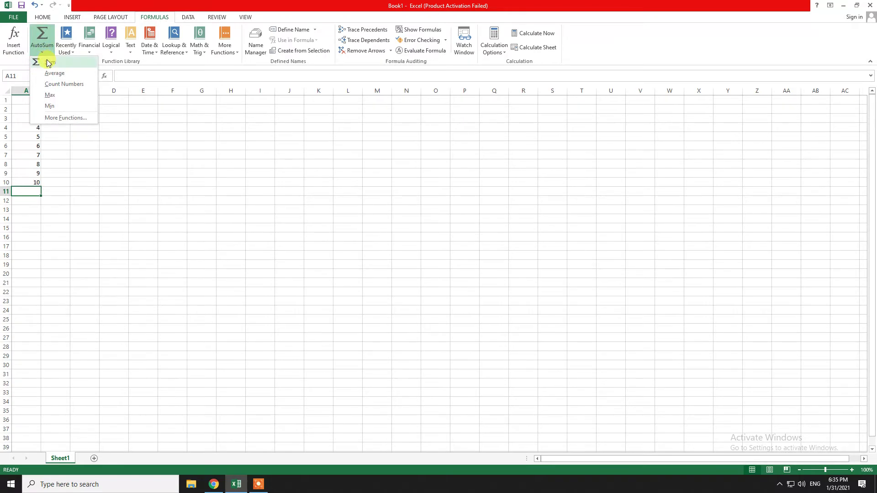
pyautogui.click(45, 61)
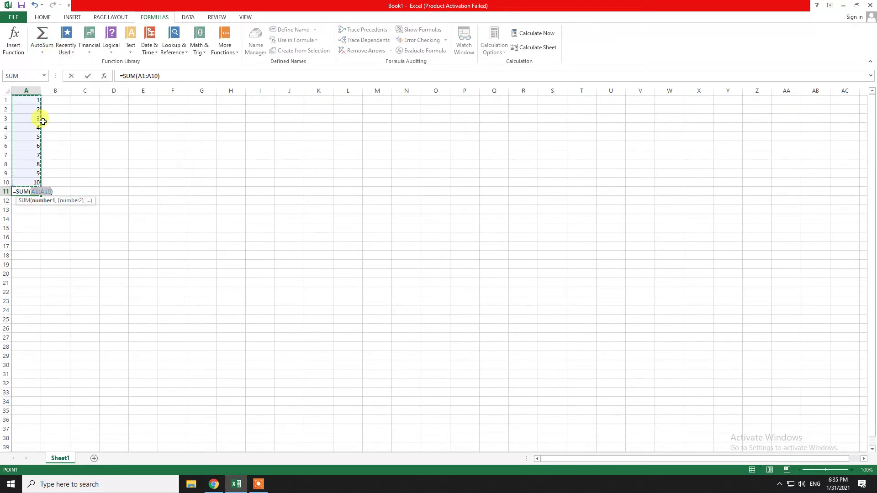
pyautogui.click(121, 76)
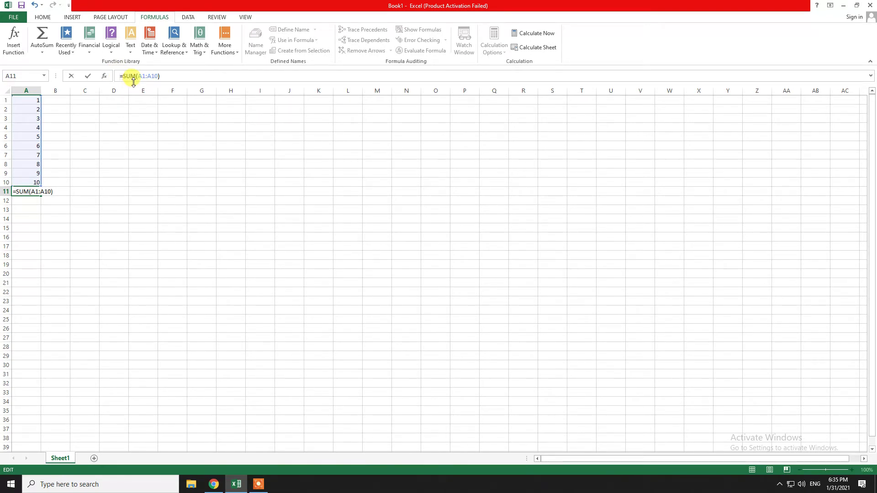
pyautogui.press('Return')
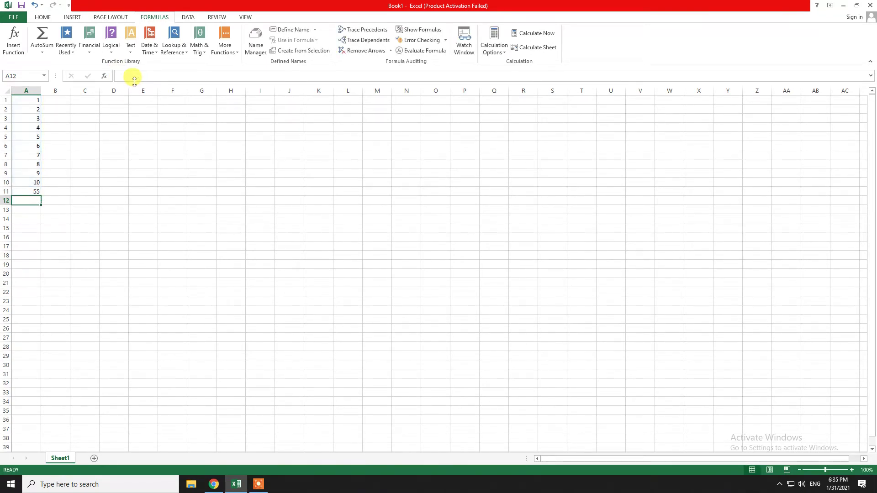
pyautogui.click(120, 75)
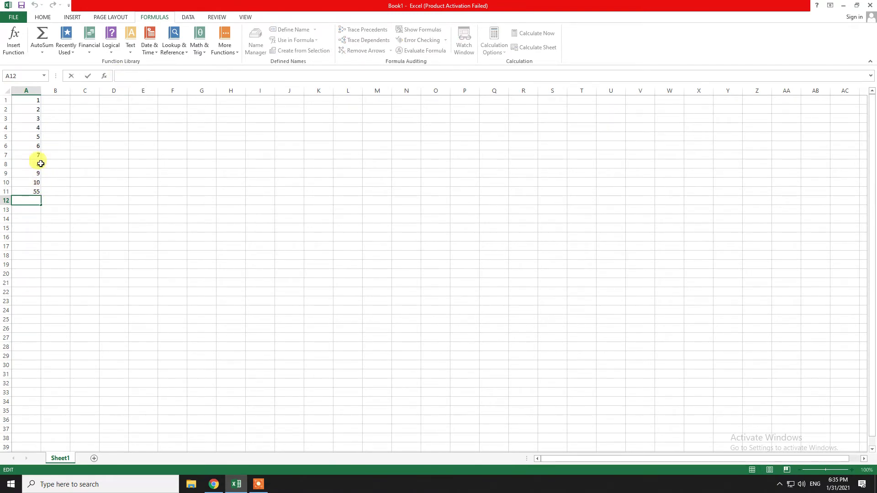
pyautogui.click(42, 52)
pyautogui.press('Escape')
pyautogui.press('Escape')
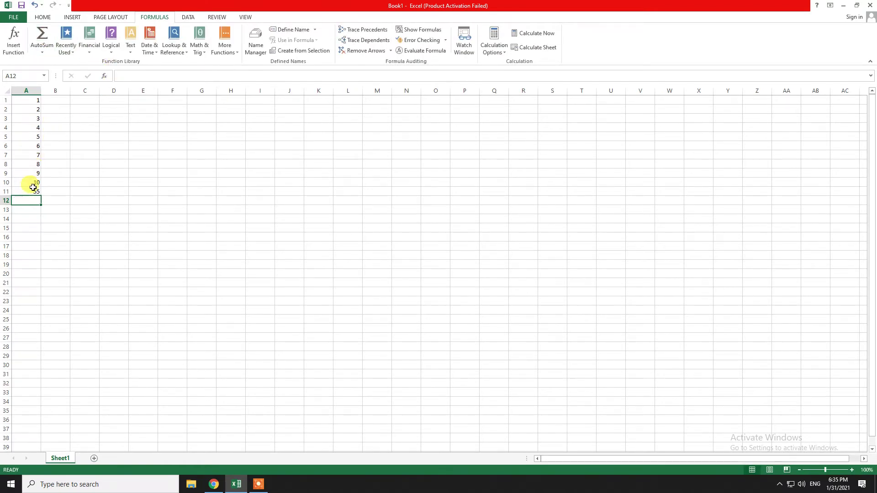
# Step: Insert an AutoSum formula in cell A12 and set its range to A1:A10
pyautogui.click(42, 36)
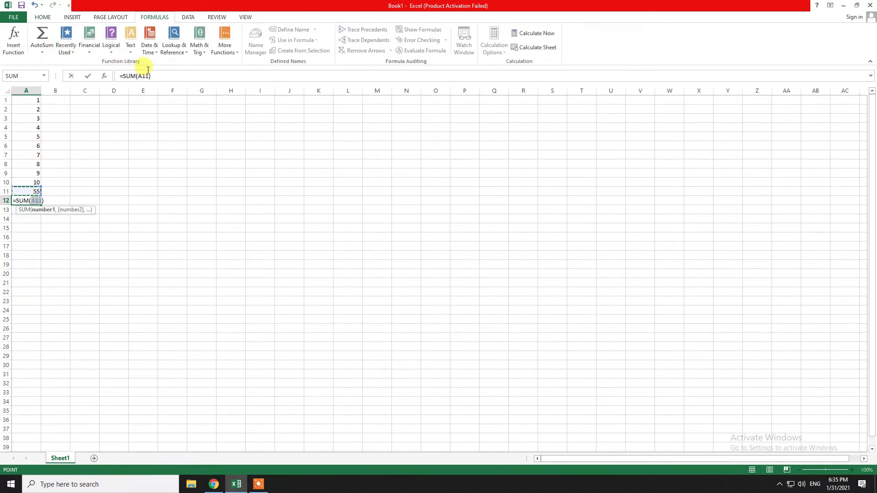
pyautogui.click(36, 101)
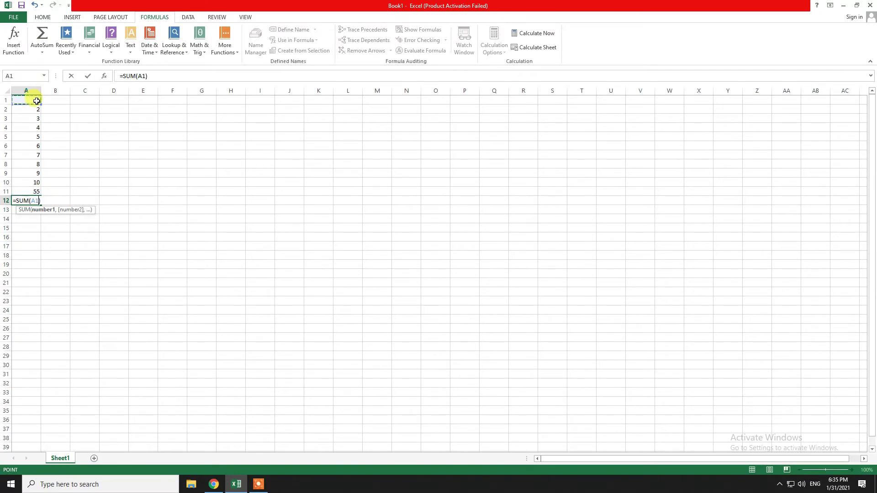
pyautogui.click(146, 77)
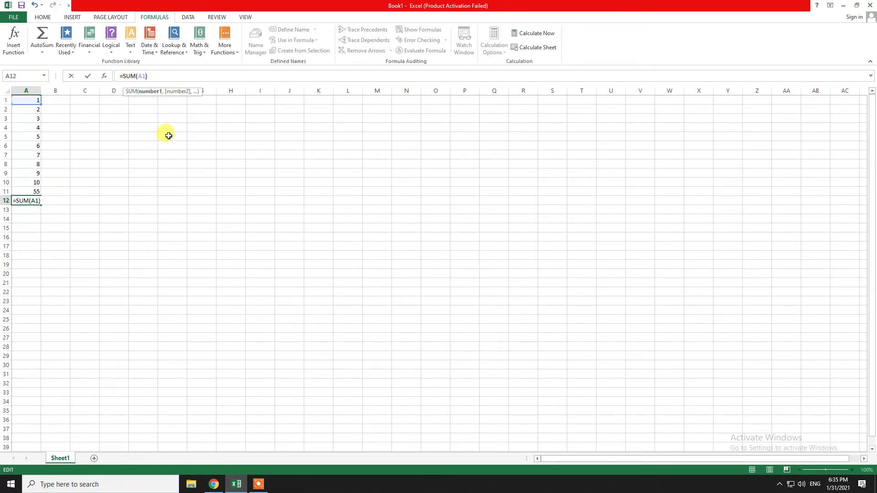
pyautogui.write(':a10')
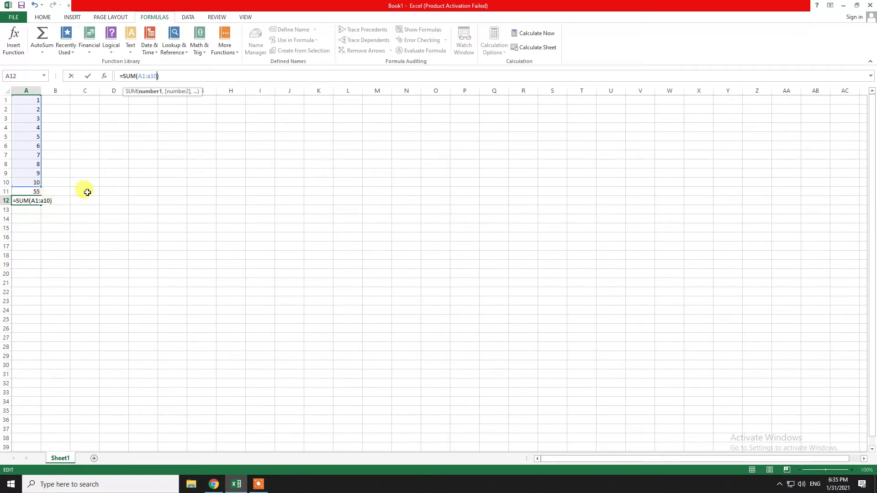
pyautogui.press('Return')
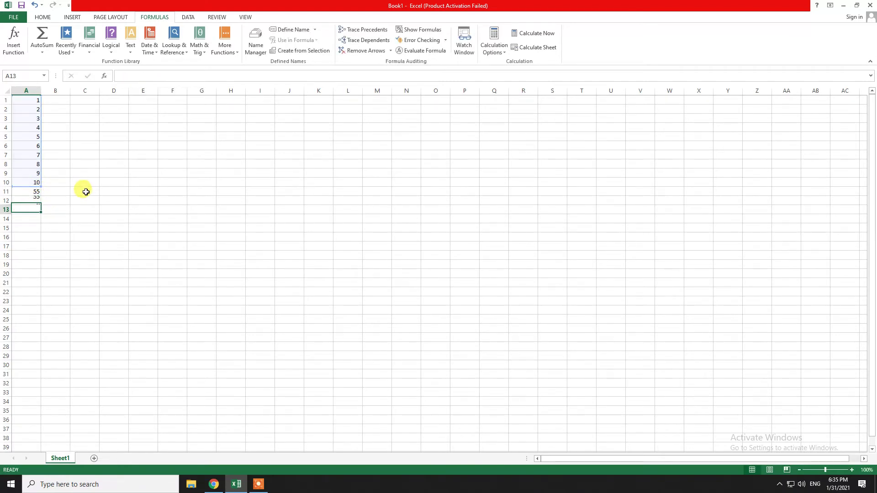
# Step: Compare the formulas in A11 and A12 and delete the duplicate total in A12
pyautogui.click(39, 192)
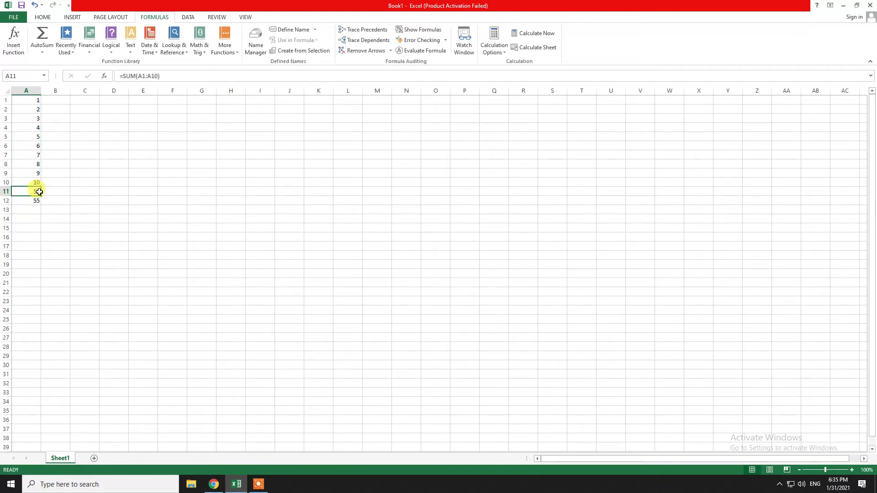
pyautogui.click(37, 200)
pyautogui.press('Delete')
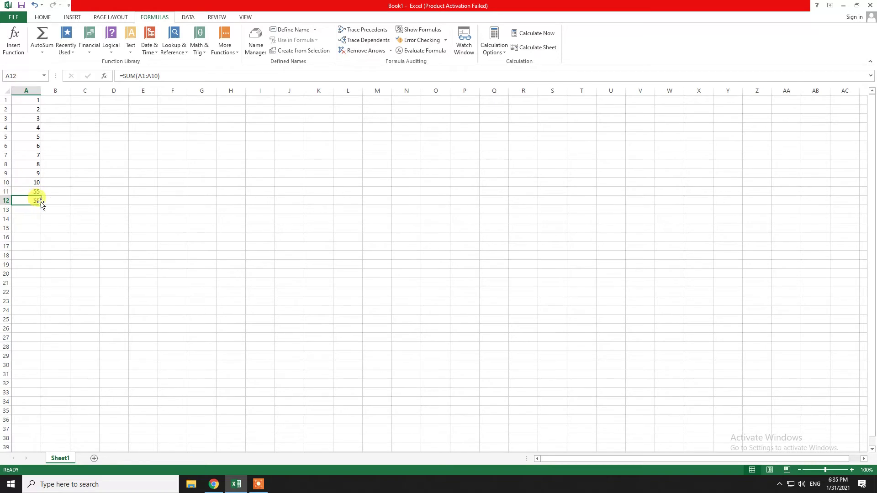
pyautogui.click(40, 191)
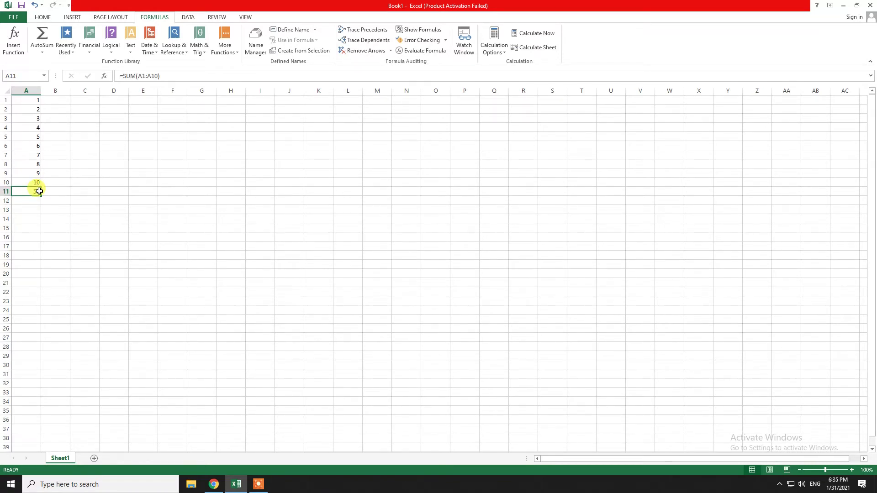
# Step: Enter 55 in cell B1 and fill it down through B10 as a Fill Series
pyautogui.click(52, 101)
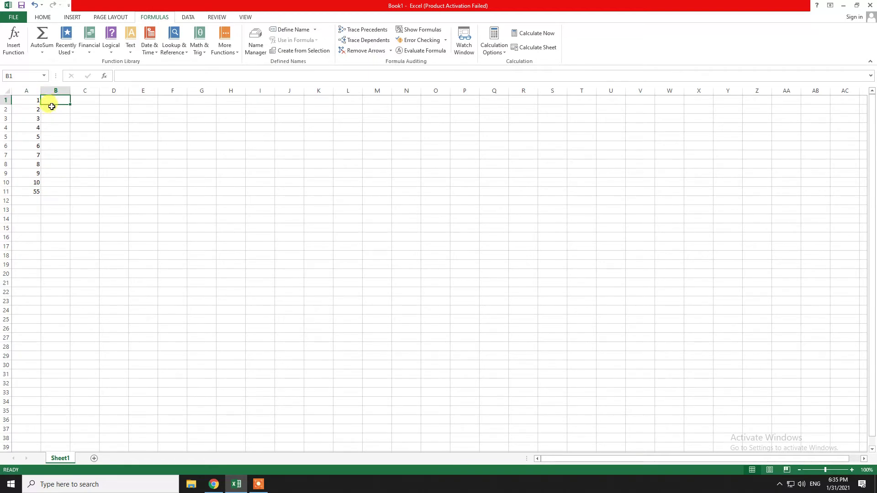
pyautogui.click(29, 98)
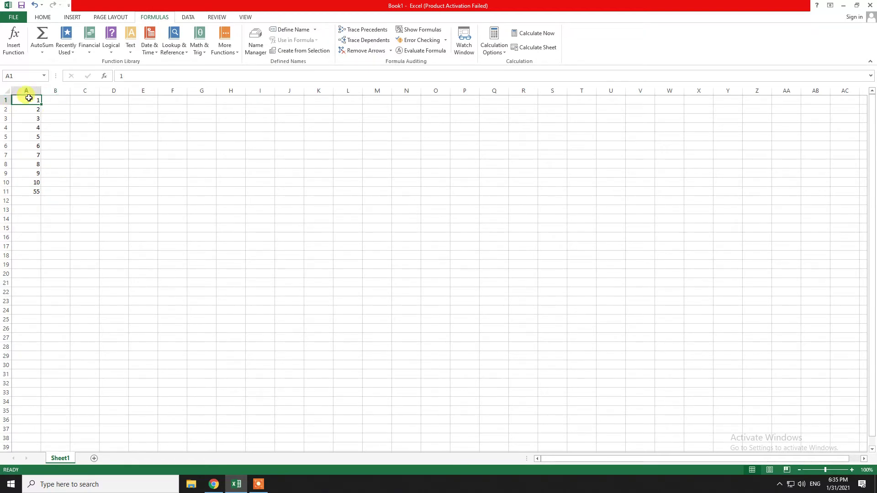
pyautogui.click(49, 100)
pyautogui.write('55')
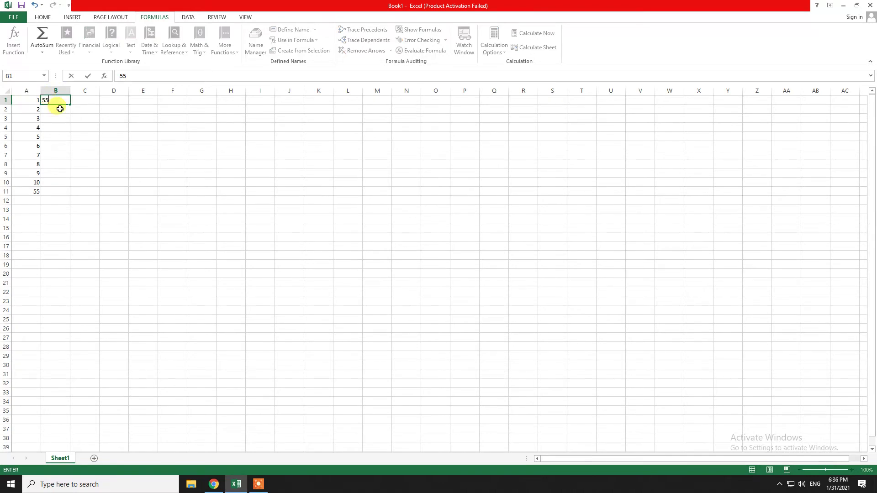
pyautogui.click(71, 112)
pyautogui.click(64, 101)
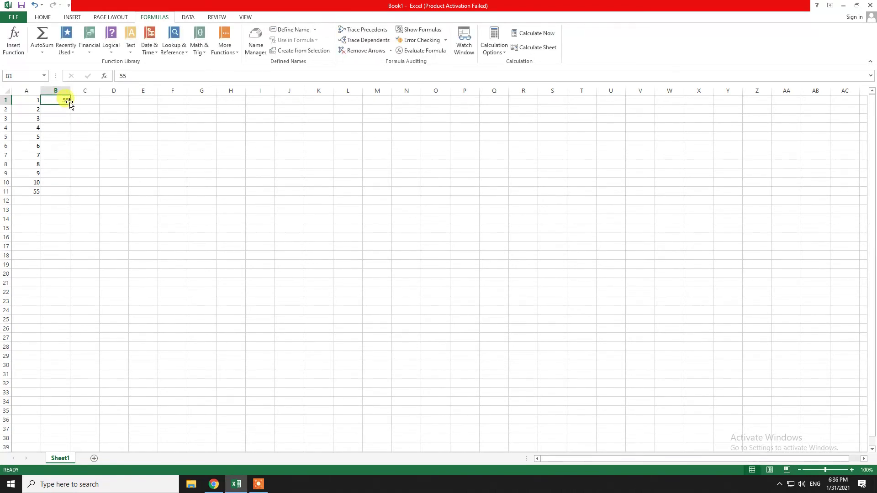
pyautogui.moveTo(69, 104); pyautogui.dragTo(74, 187)
pyautogui.click(75, 192)
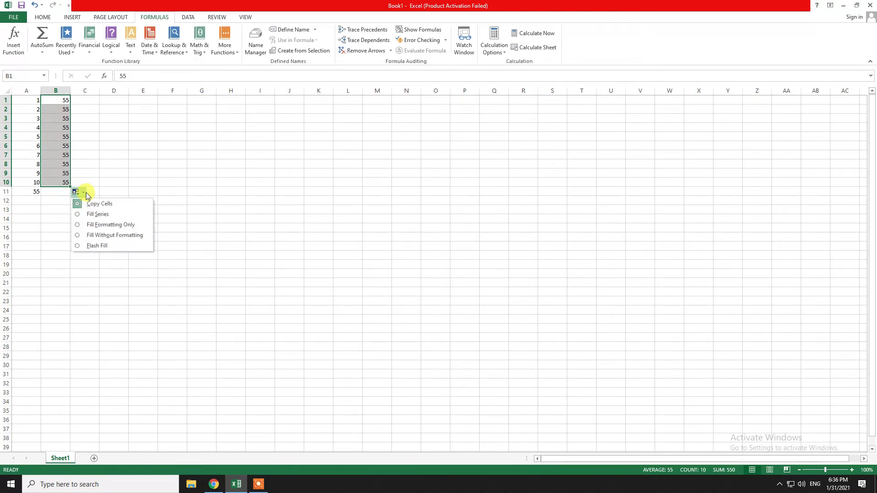
pyautogui.click(90, 215)
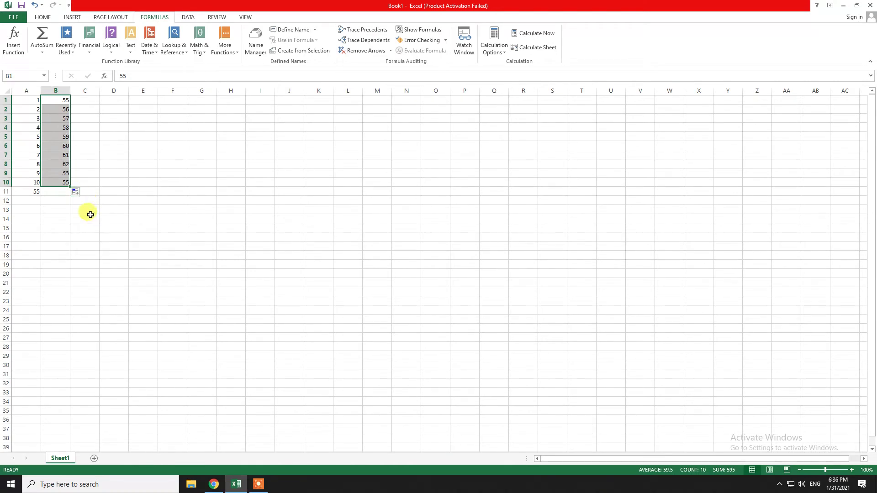
# Step: Write the formula =SUM(B1:B10) in cell B11 to total column B
pyautogui.click(59, 193)
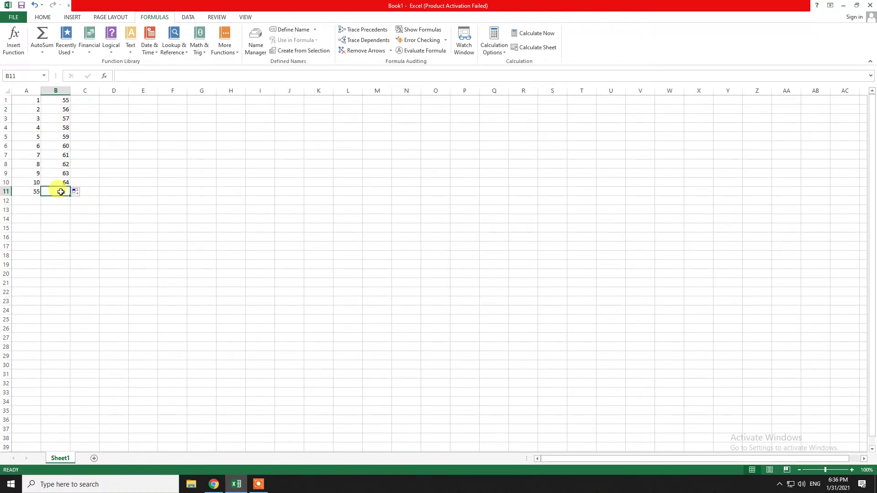
pyautogui.click(146, 75)
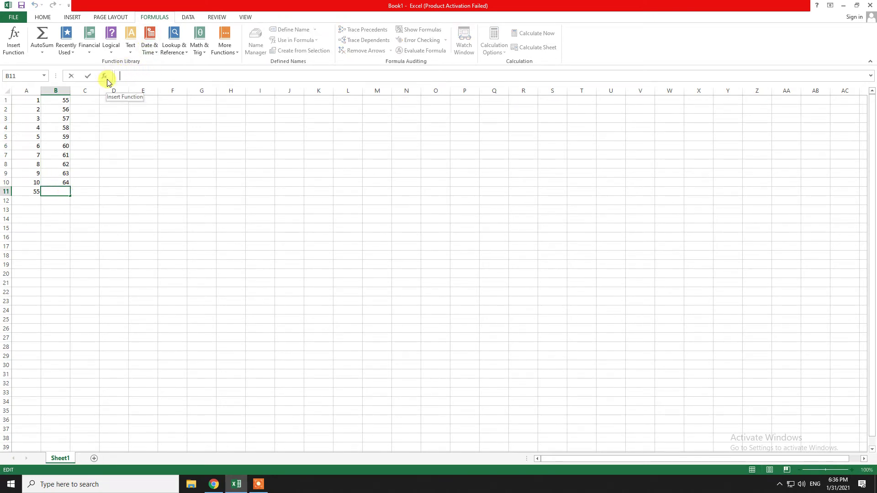
pyautogui.click(107, 80)
pyautogui.write('sum')
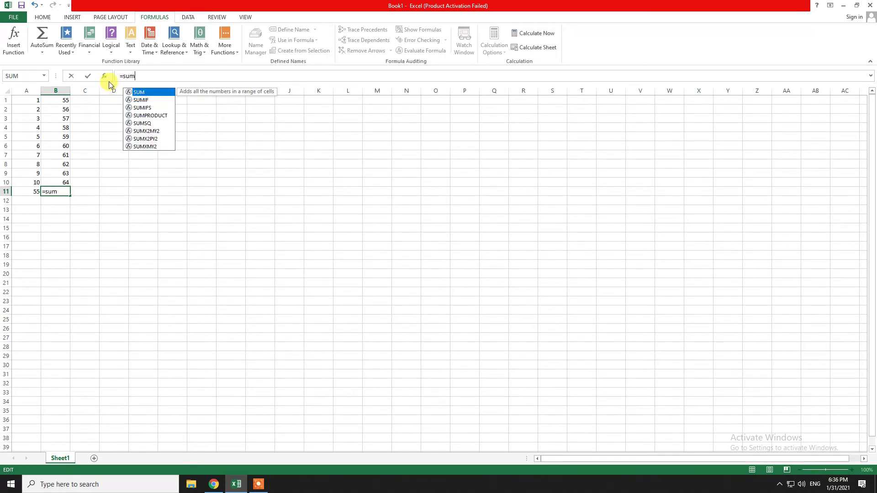
pyautogui.write('(')
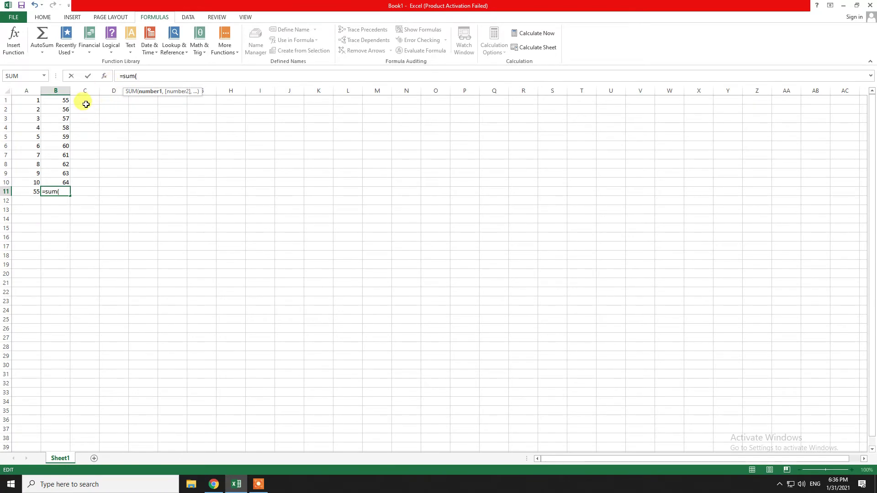
pyautogui.click(61, 100)
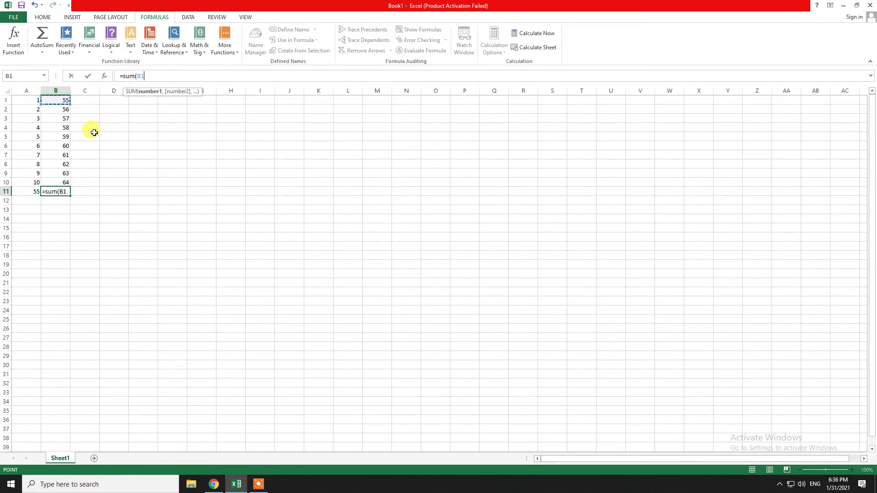
pyautogui.press('F8')
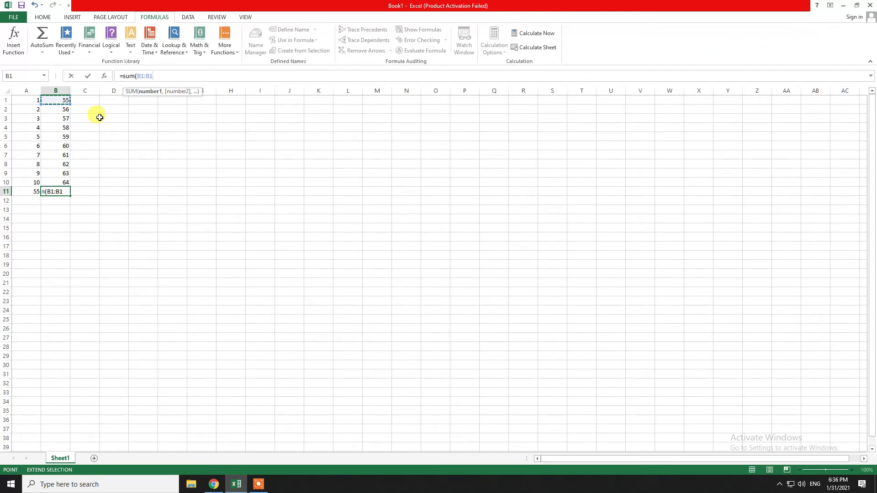
pyautogui.press('BackSpace')
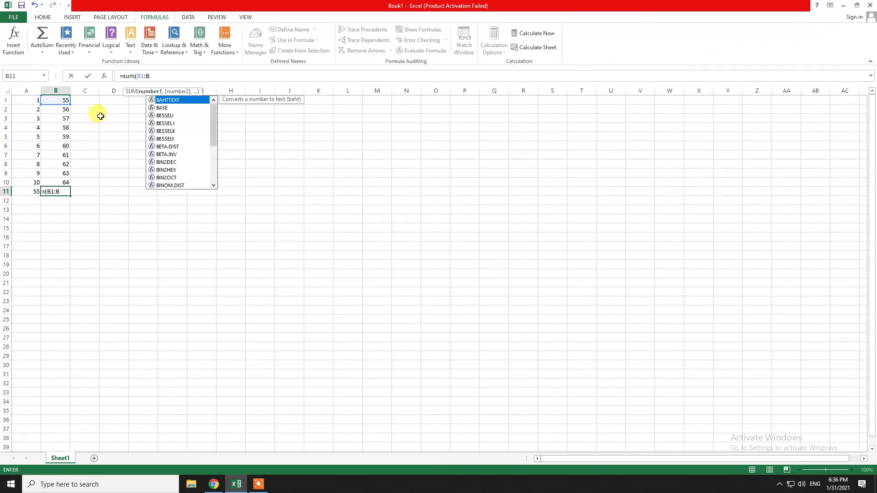
pyautogui.write('10')
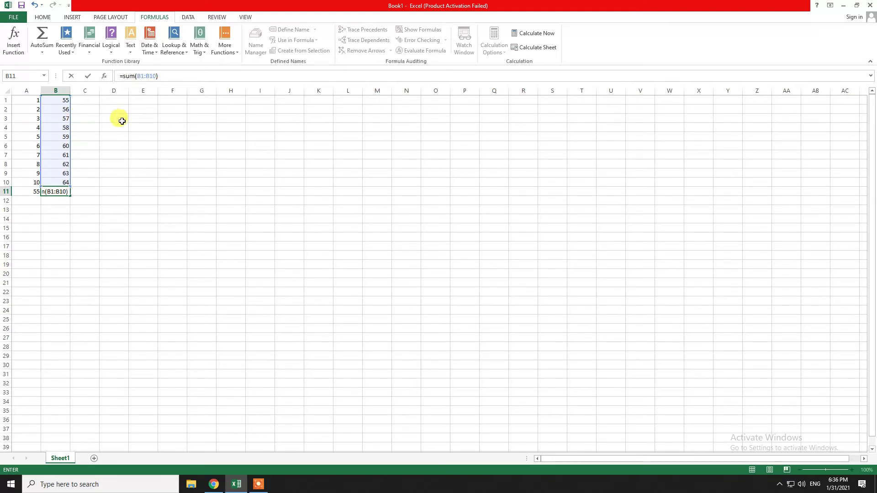
pyautogui.press('Return')
pyautogui.click(67, 190)
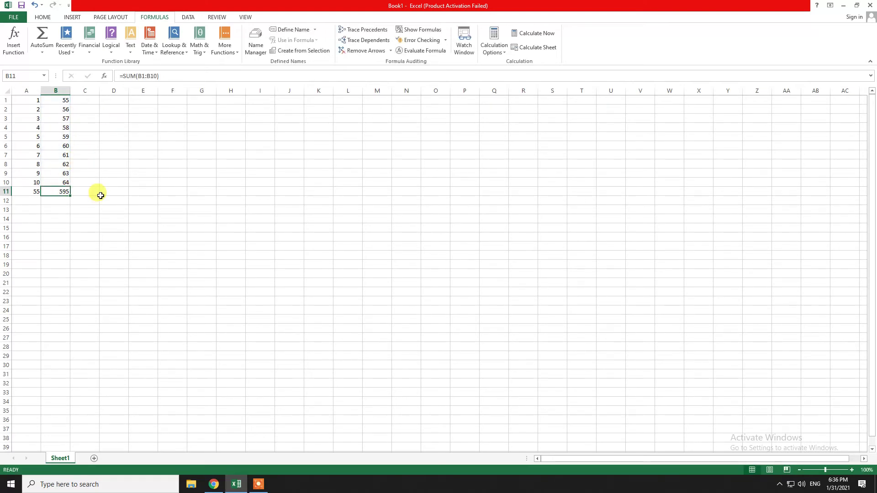
# Step: Change cell A4 to 55 and A5 to 22, checking how the column total in A11 responds
pyautogui.click(34, 191)
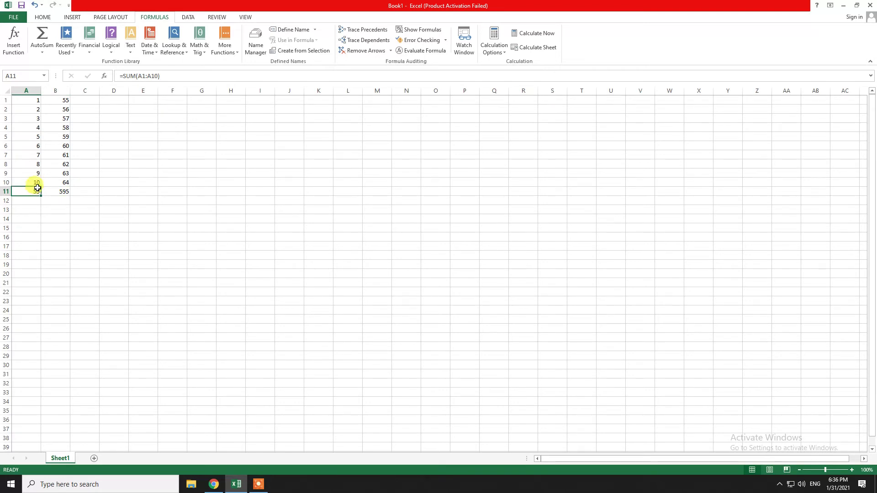
pyautogui.click(39, 129)
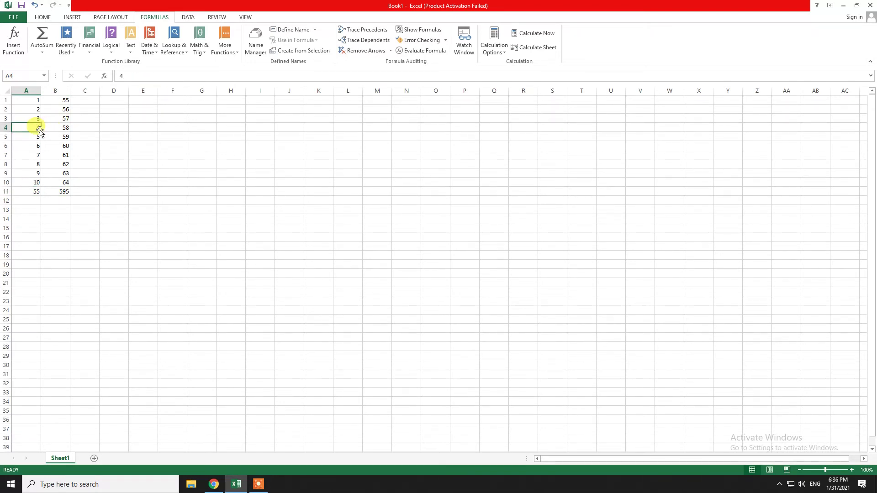
pyautogui.write('55')
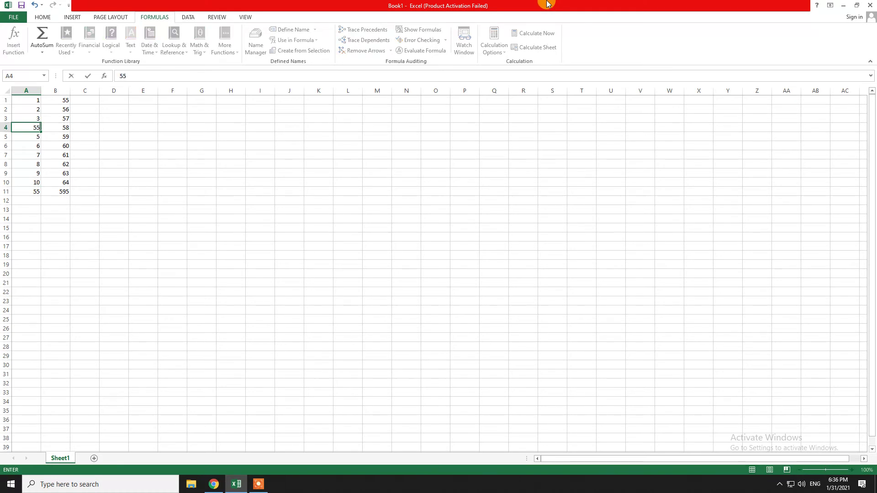
pyautogui.press('Return')
pyautogui.write('22')
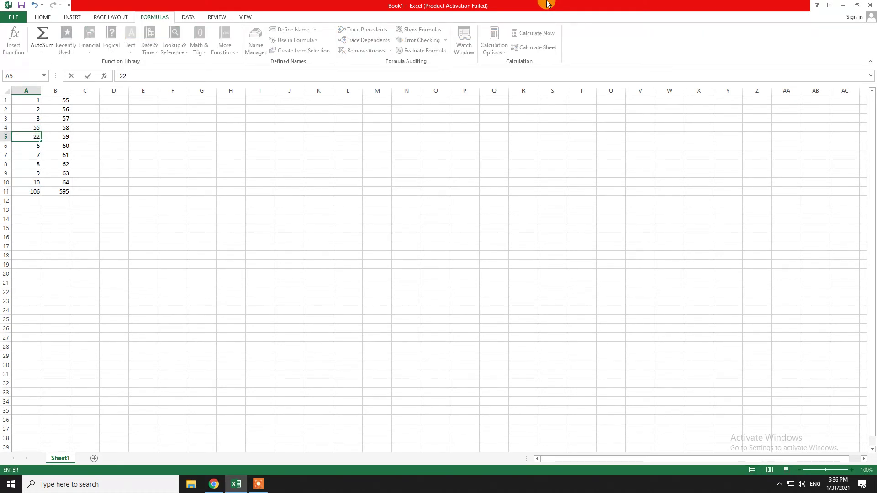
pyautogui.press('Return')
pyautogui.press('Down')
pyautogui.press('Down')
pyautogui.press('Down')
pyautogui.press('Down')
pyautogui.press('Down')
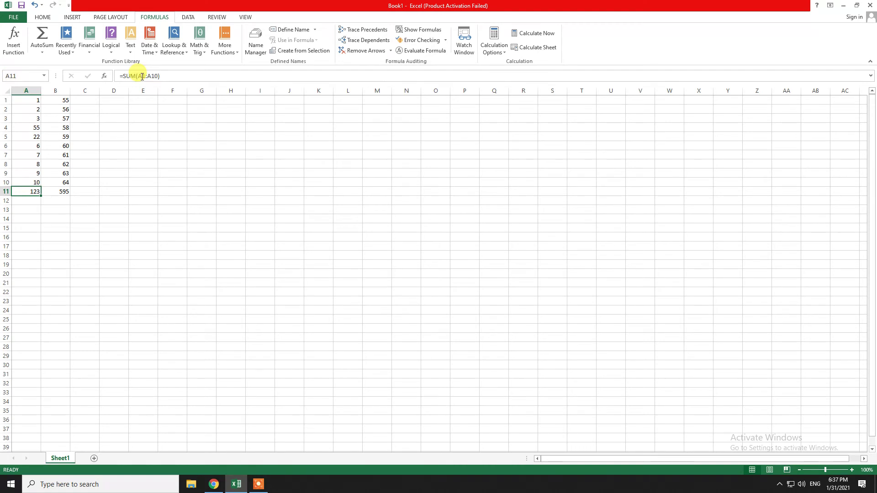
# Step: Write the formula =SUM(A1,B1) in cell C1 to total the first row
pyautogui.click(30, 102)
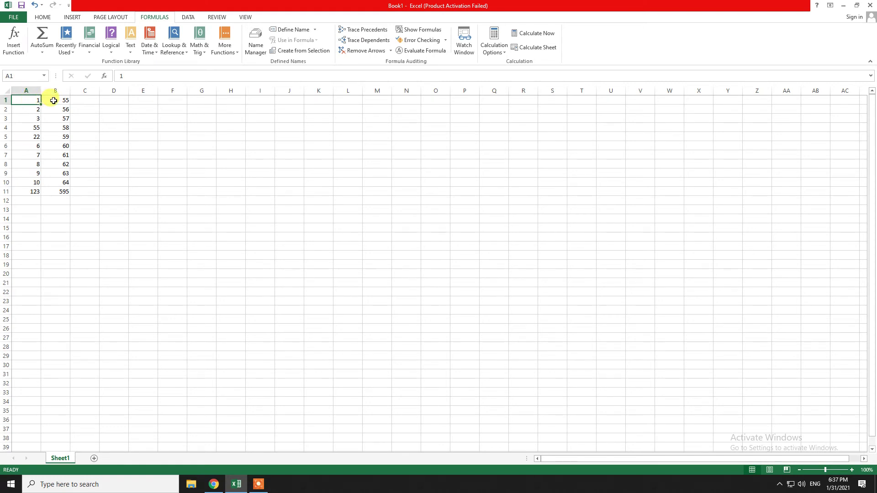
pyautogui.click(54, 100)
pyautogui.click(26, 99)
pyautogui.click(92, 97)
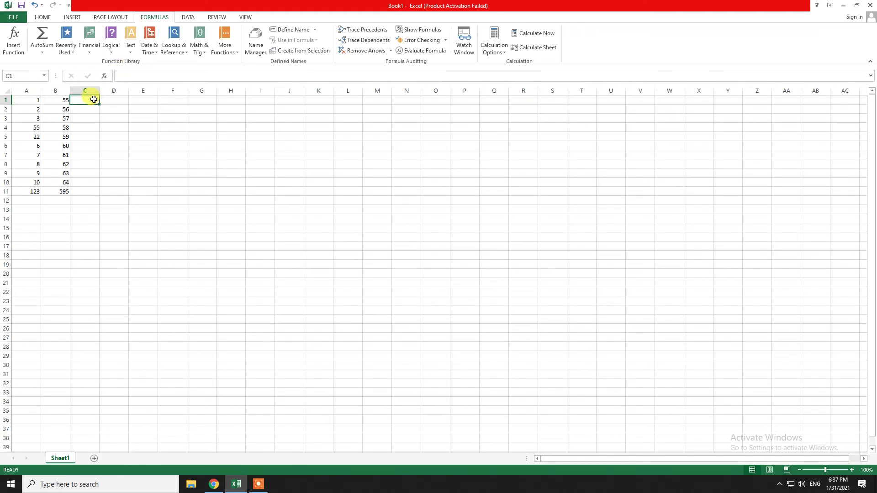
pyautogui.click(126, 75)
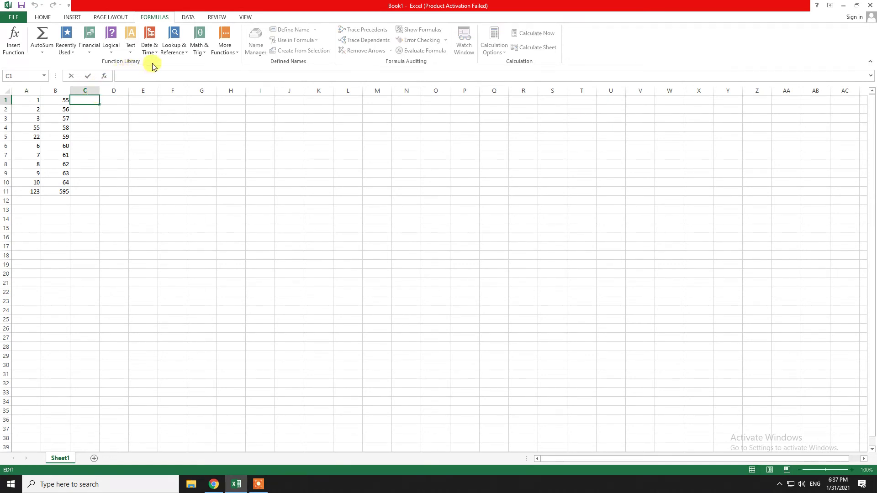
pyautogui.write('=sum')
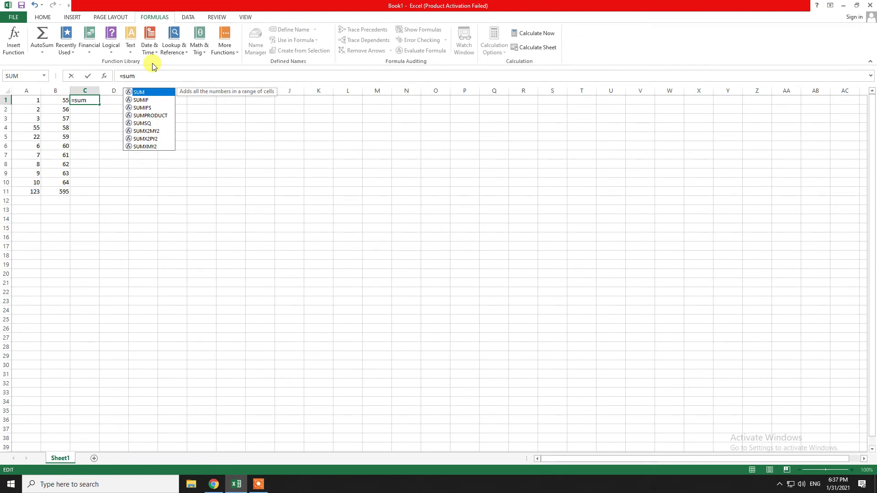
pyautogui.write('(')
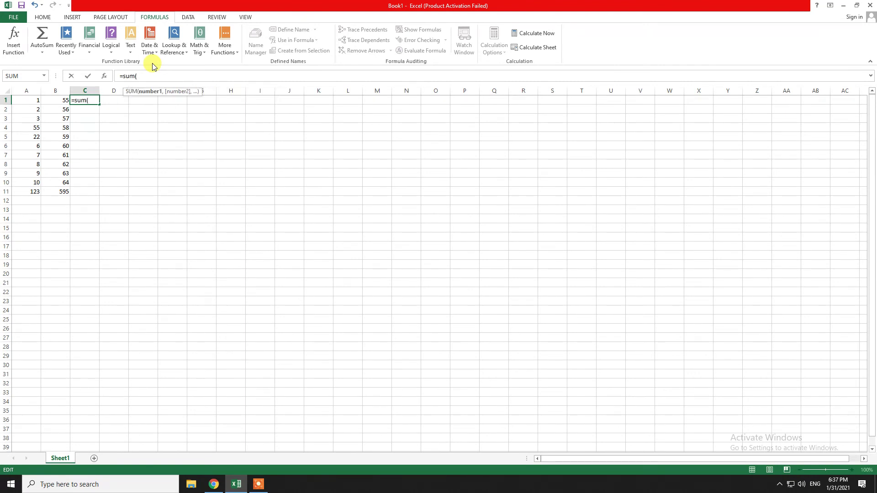
pyautogui.click(31, 100)
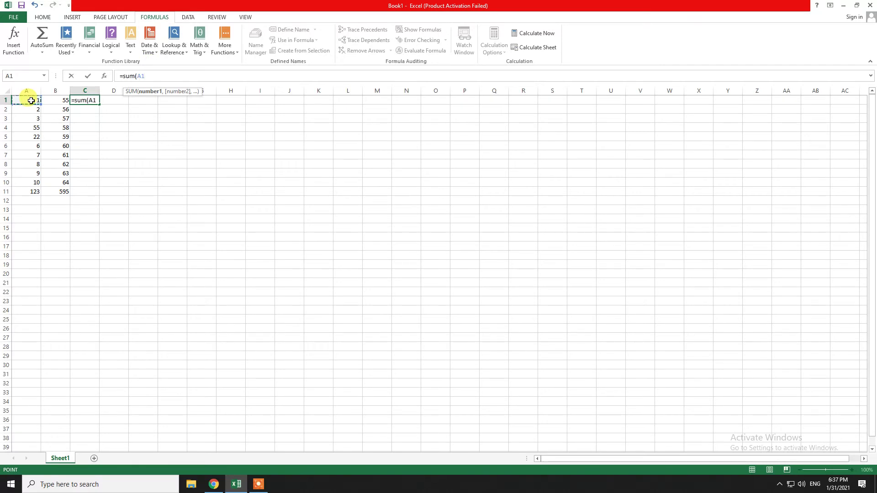
pyautogui.click(58, 99)
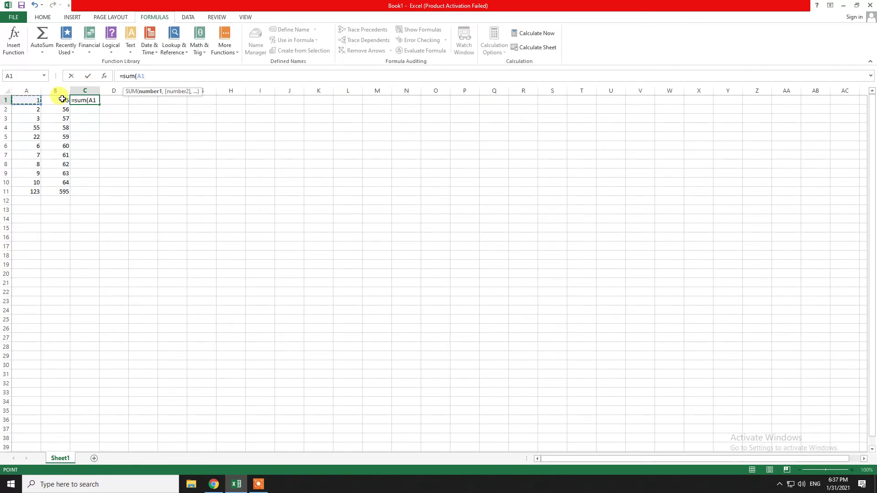
pyautogui.click(25, 99)
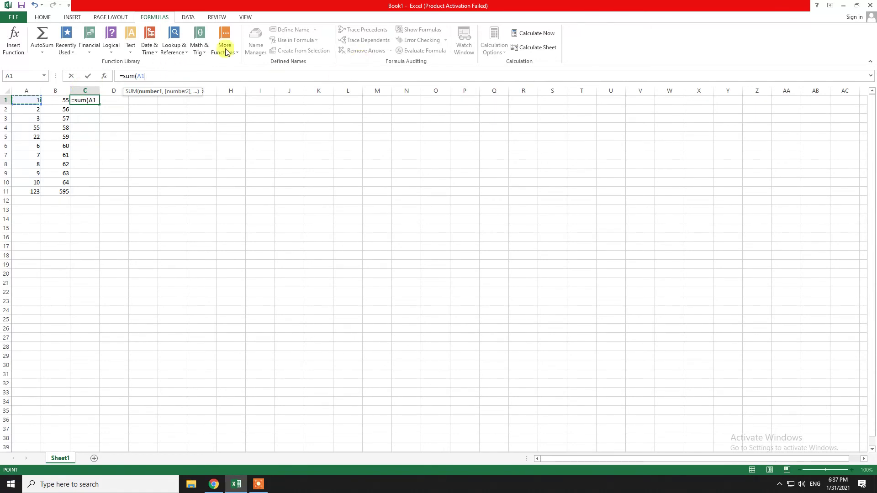
pyautogui.write(',b1')
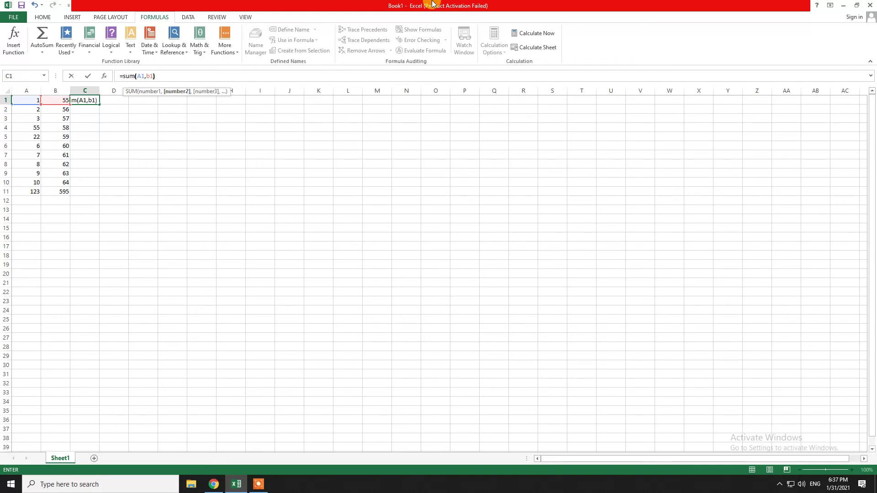
pyautogui.write(')')
pyautogui.press('Return')
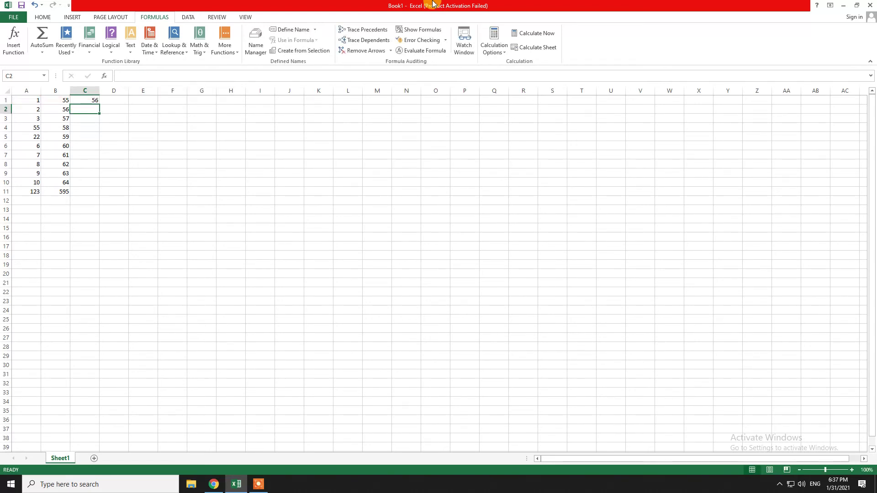
# Step: Fill the row-total formula in C1 down through cell C10
pyautogui.click(28, 101)
pyautogui.click(58, 100)
pyautogui.click(89, 100)
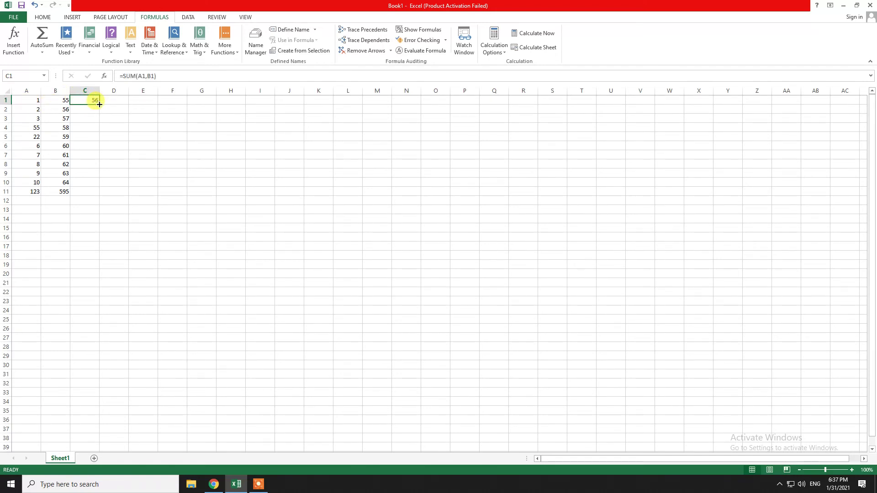
pyautogui.moveTo(99, 104); pyautogui.dragTo(99, 187)
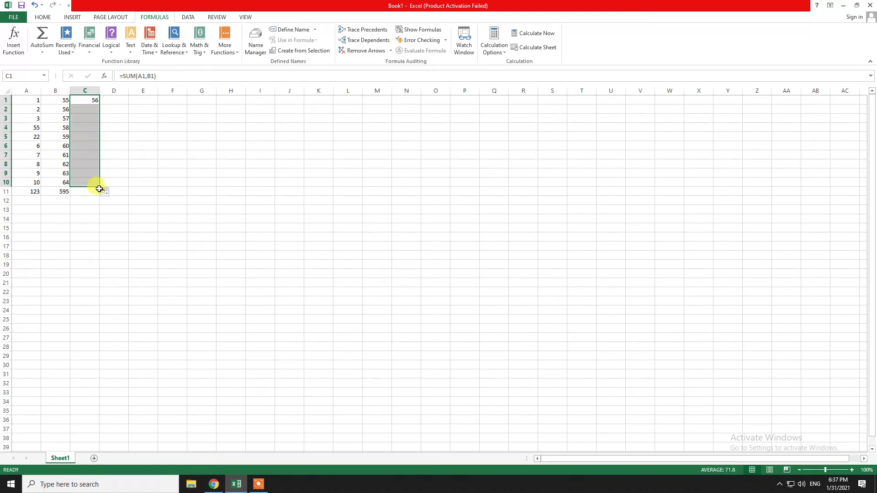
# Step: Change cell B10 to 10 and check the row-total formulas in C10 and C5
pyautogui.click(27, 180)
pyautogui.click(47, 181)
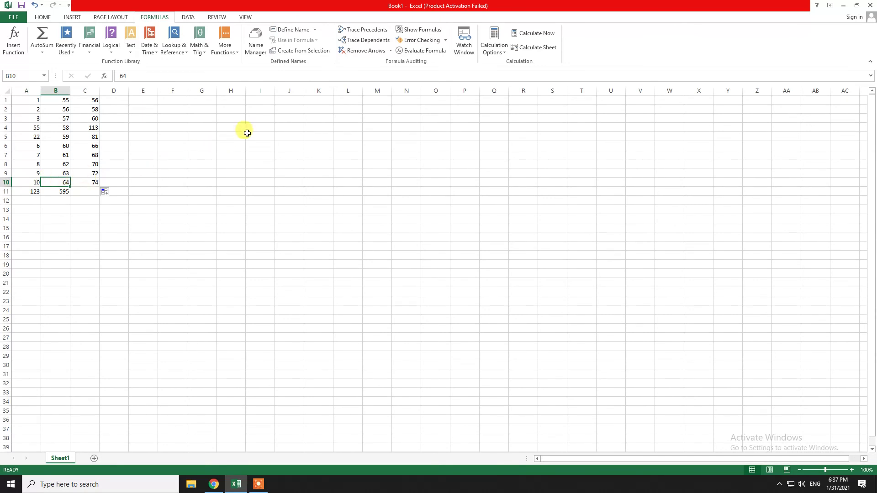
pyautogui.write('10')
pyautogui.press('Return')
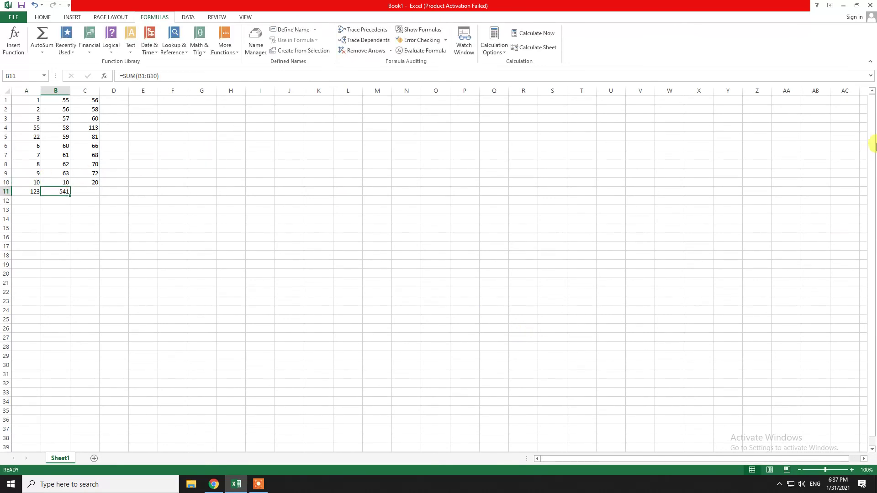
pyautogui.click(84, 174)
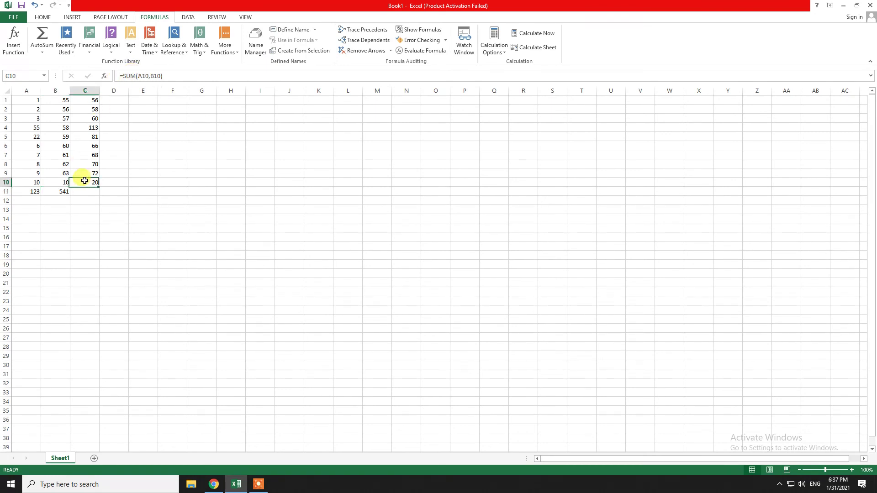
pyautogui.click(84, 135)
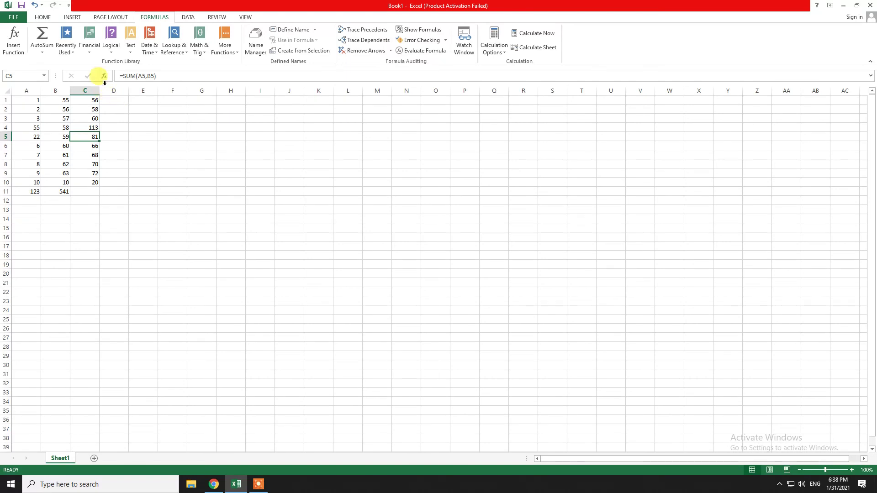
# Step: Insert the AutoSum Average function in cell C11 over the range C1:C10
pyautogui.click(42, 52)
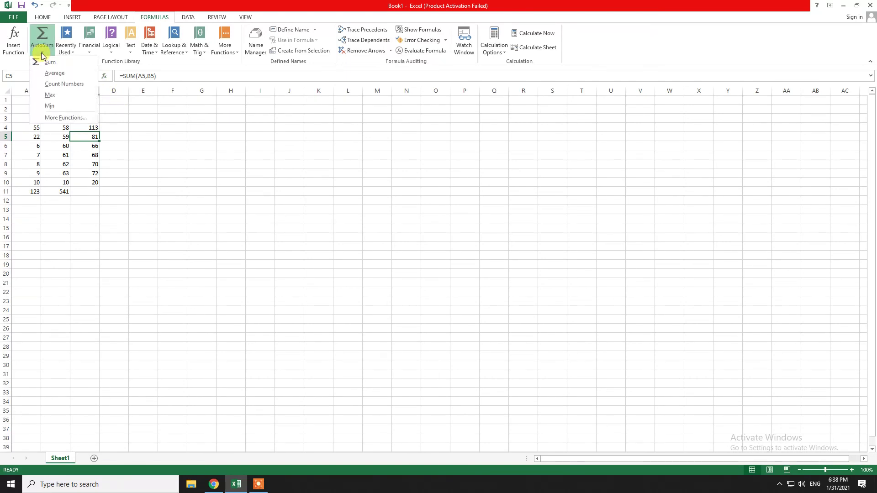
pyautogui.click(92, 192)
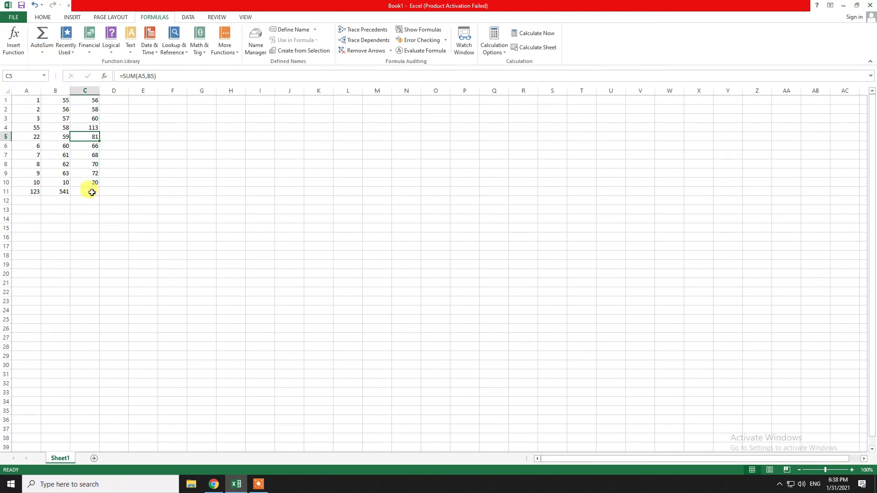
pyautogui.click(92, 193)
pyautogui.click(42, 52)
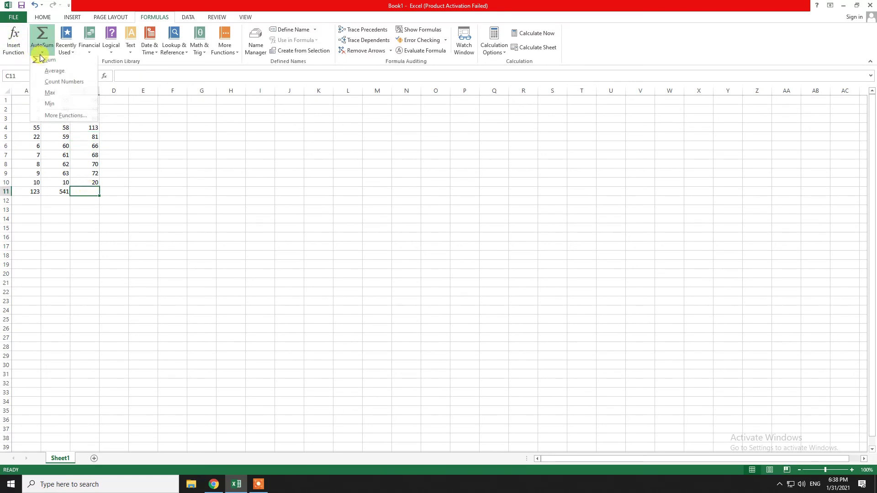
pyautogui.click(56, 74)
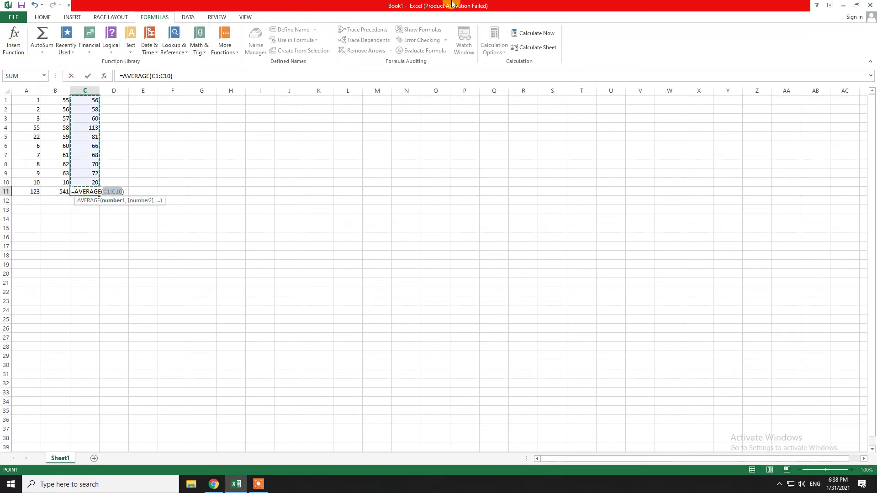
pyautogui.press('Return')
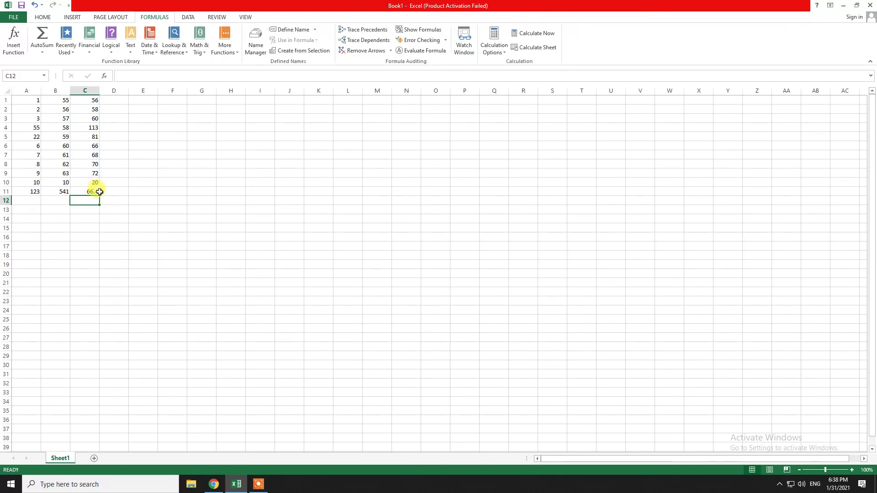
pyautogui.click(46, 55)
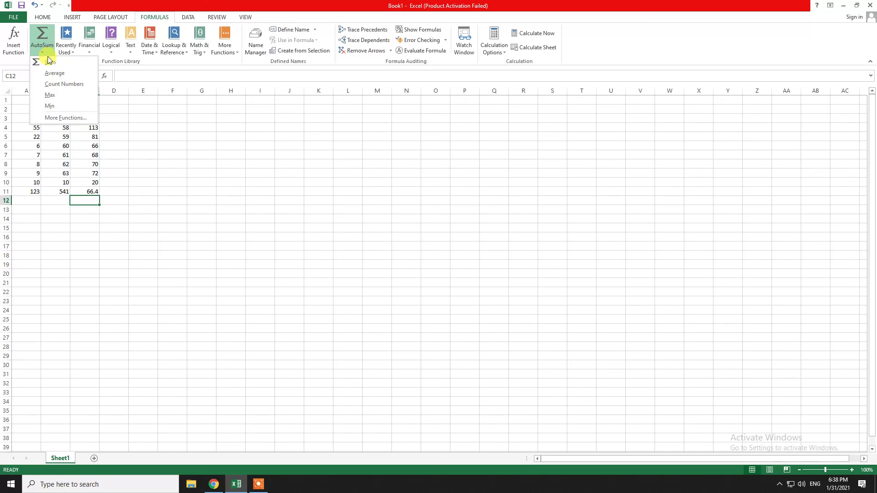
pyautogui.click(190, 110)
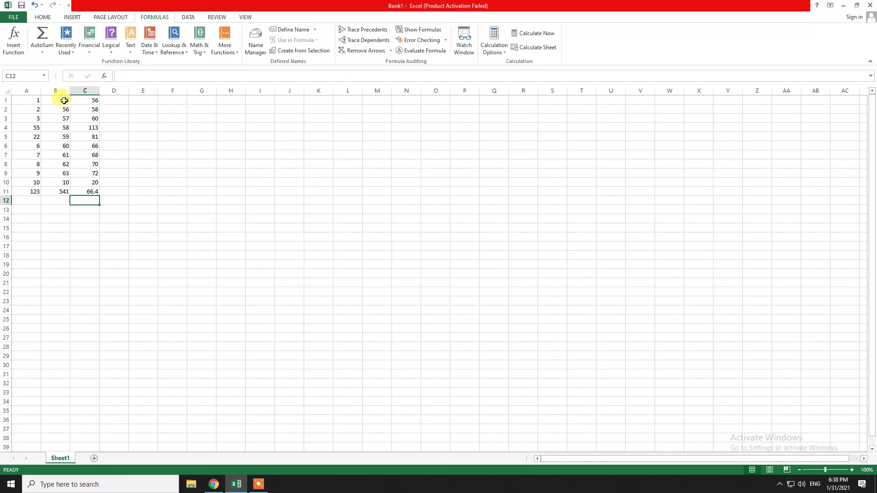
pyautogui.click(34, 103)
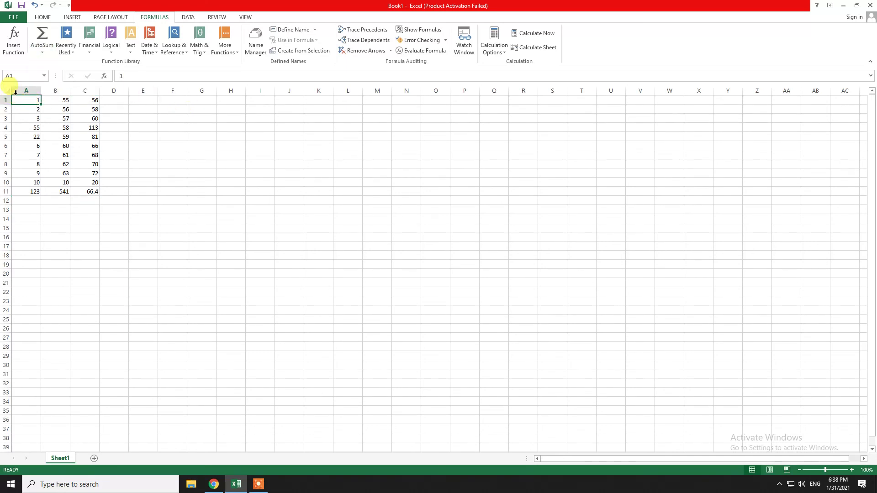